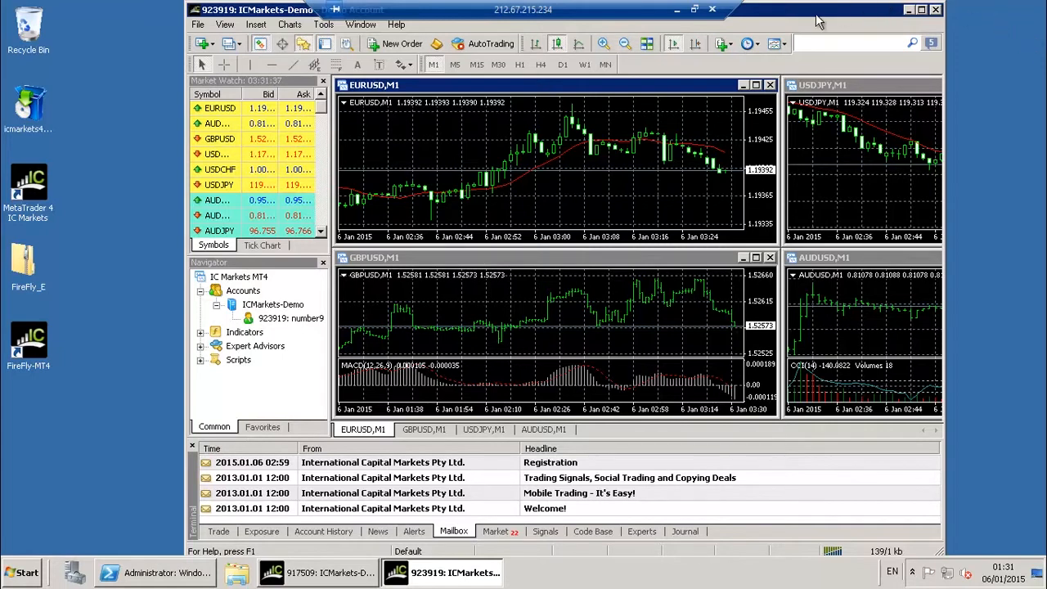
Open the FireFly_E archive from the desktop and show the contents of its inner FireFly_E folder.
drag(816, 16, 796, 15)
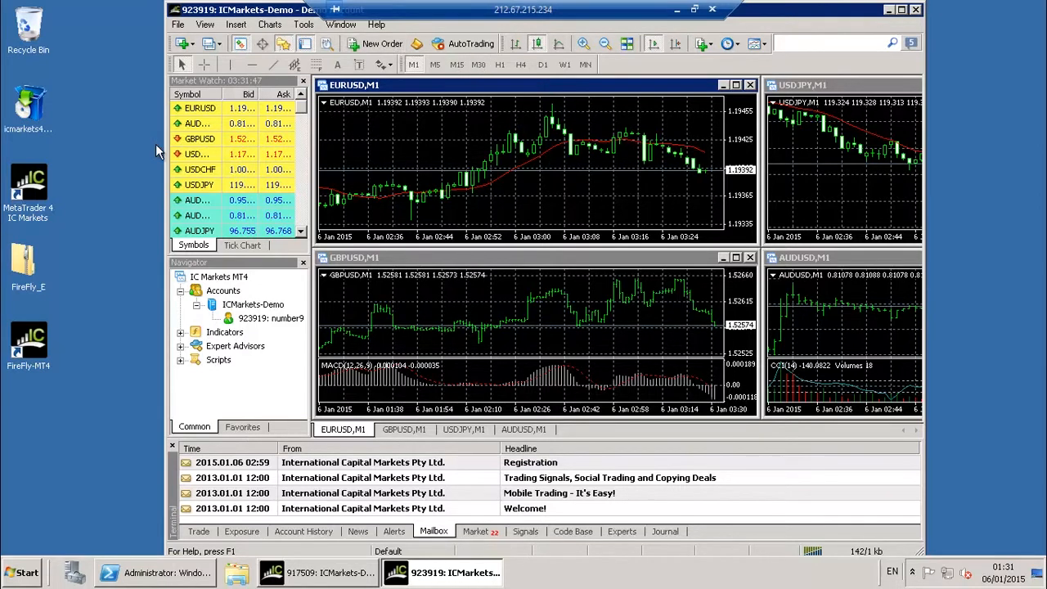
double_click(25, 270)
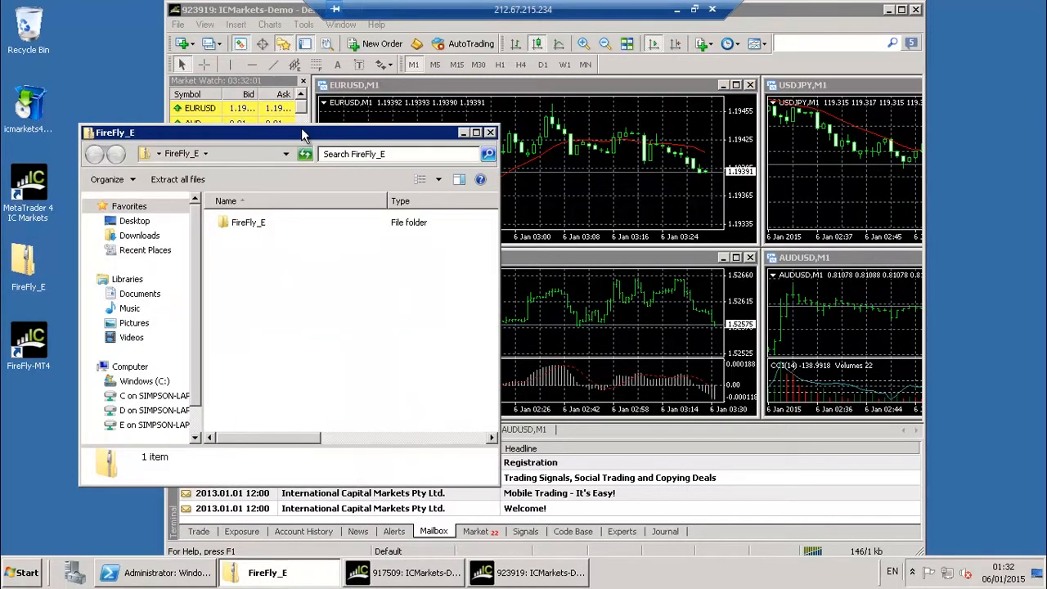
drag(303, 135, 222, 165)
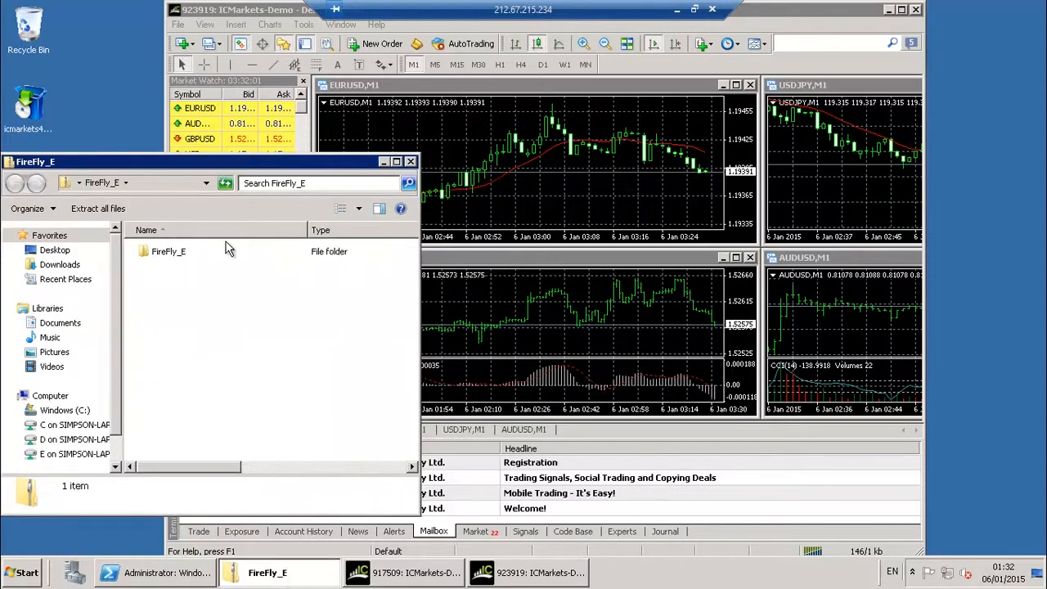
double_click(170, 253)
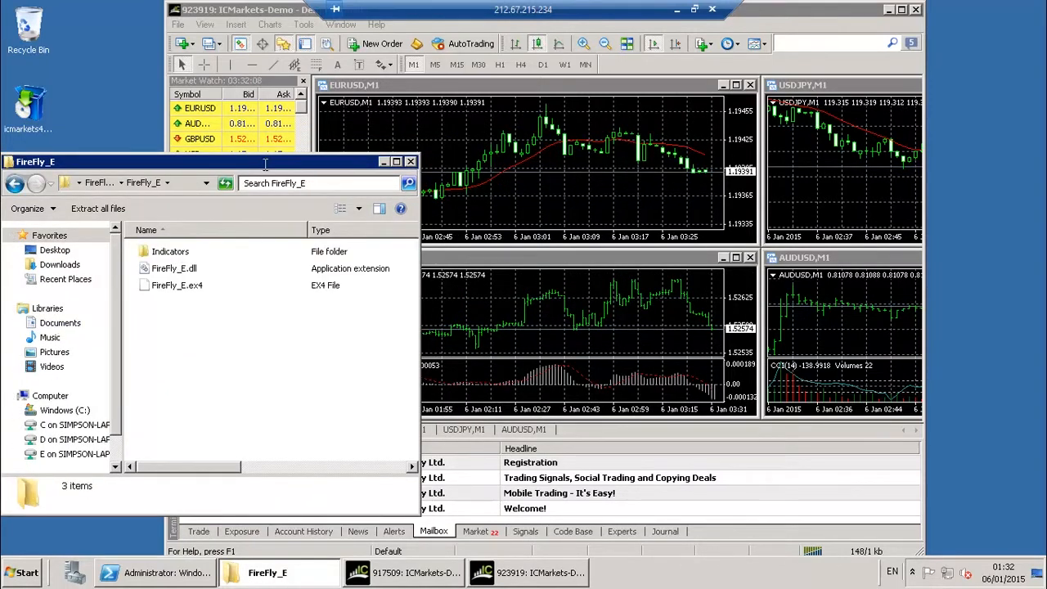
drag(264, 165, 229, 230)
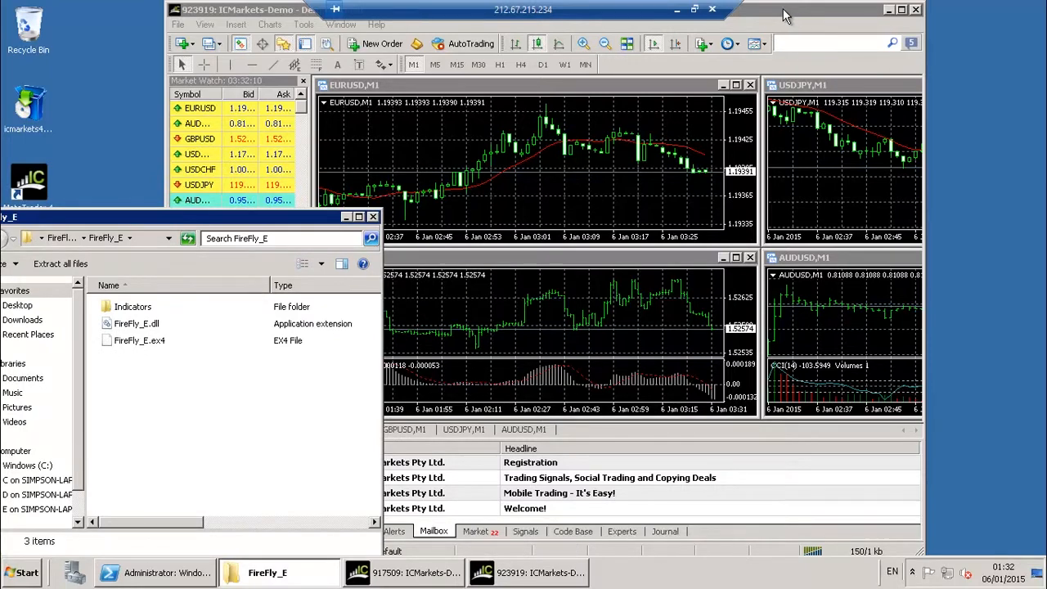
Arrange the trading terminal and the FireFly_E folder window side by side so the folder's files stay in view.
click(859, 11)
drag(859, 12, 890, 11)
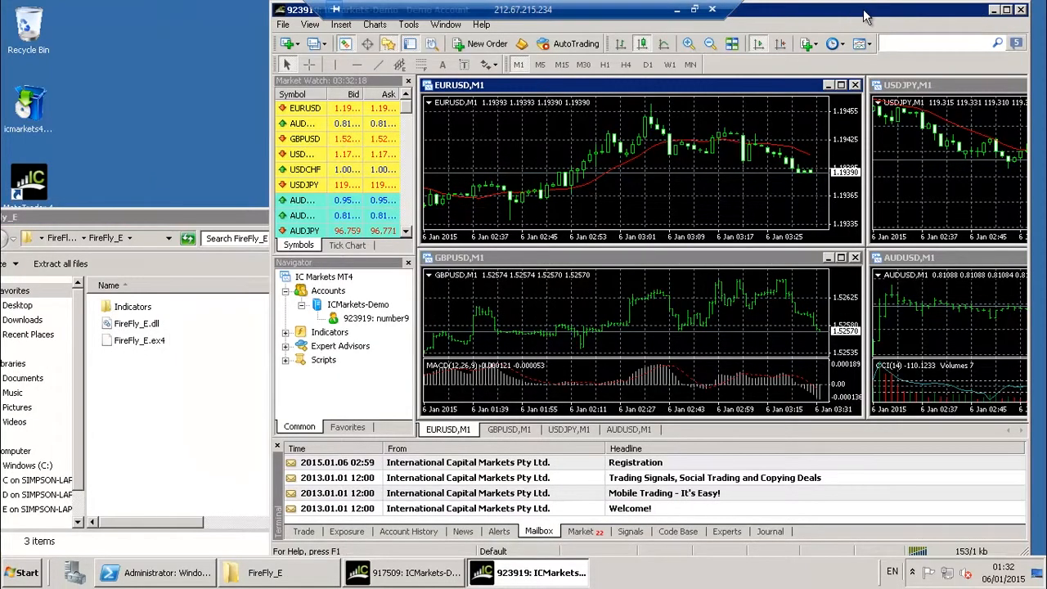
click(163, 217)
drag(173, 193, 169, 190)
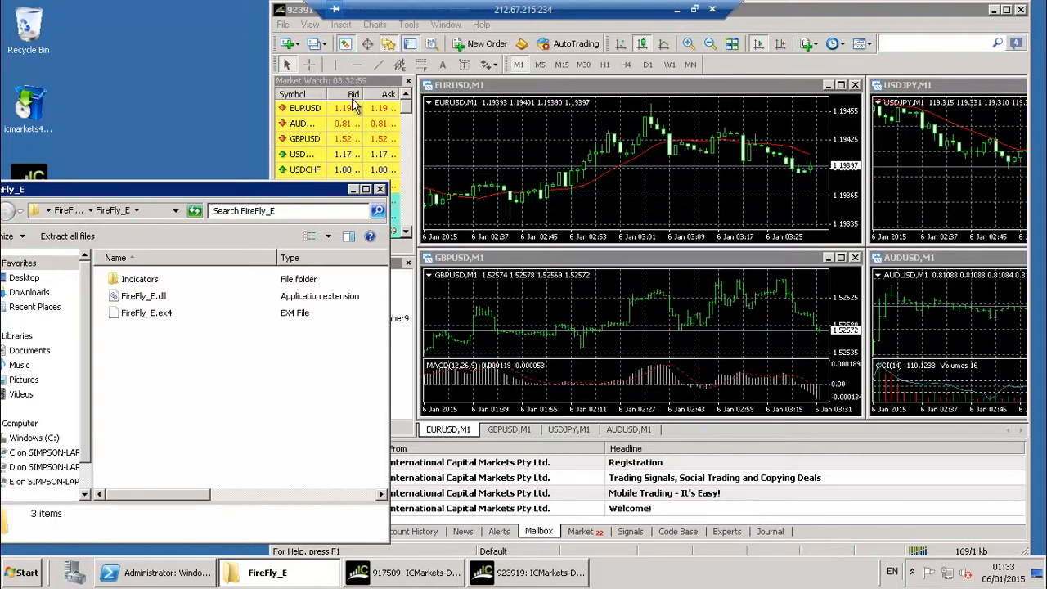
Open the trading terminal's data folder and place its window beside the FireFly_E folder window.
click(823, 14)
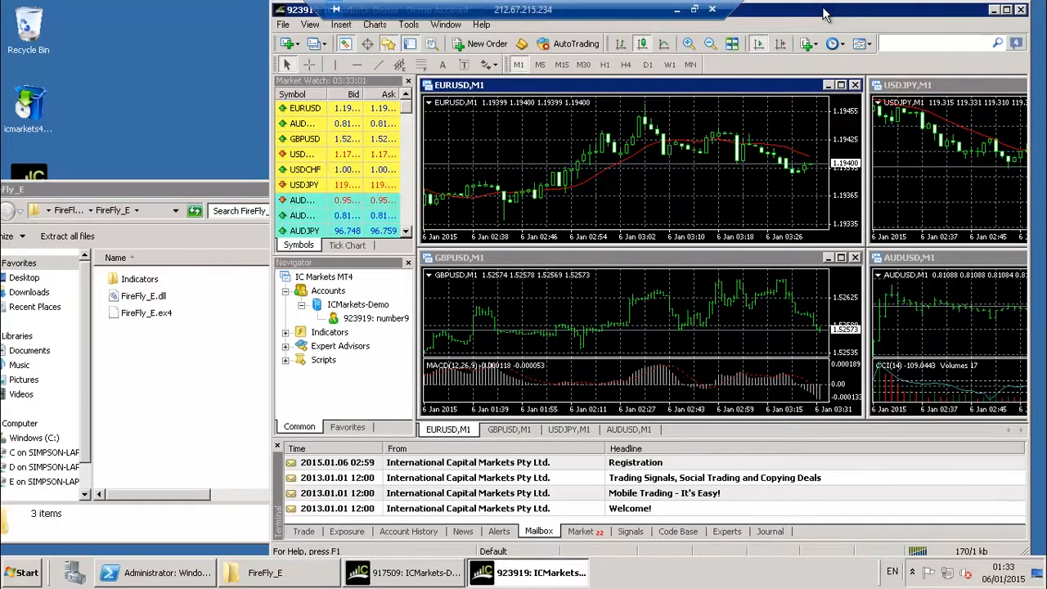
click(284, 26)
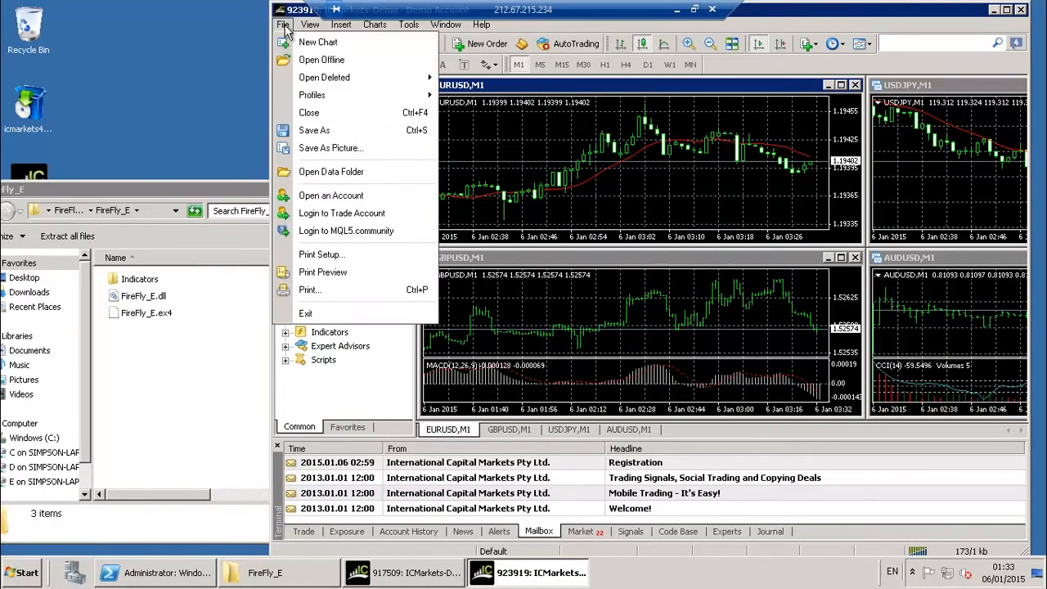
click(328, 173)
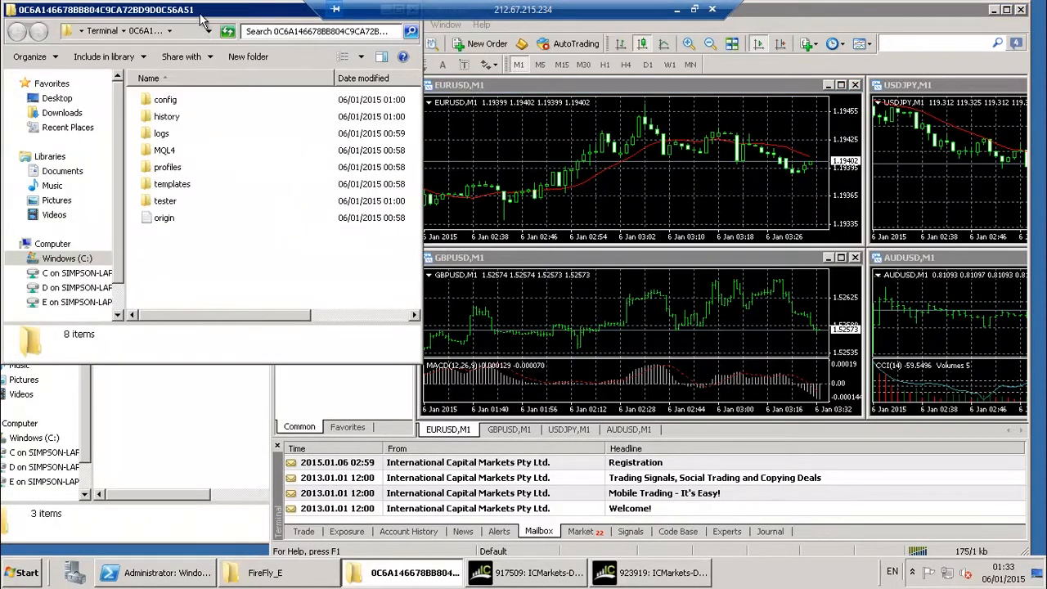
drag(202, 16, 670, 102)
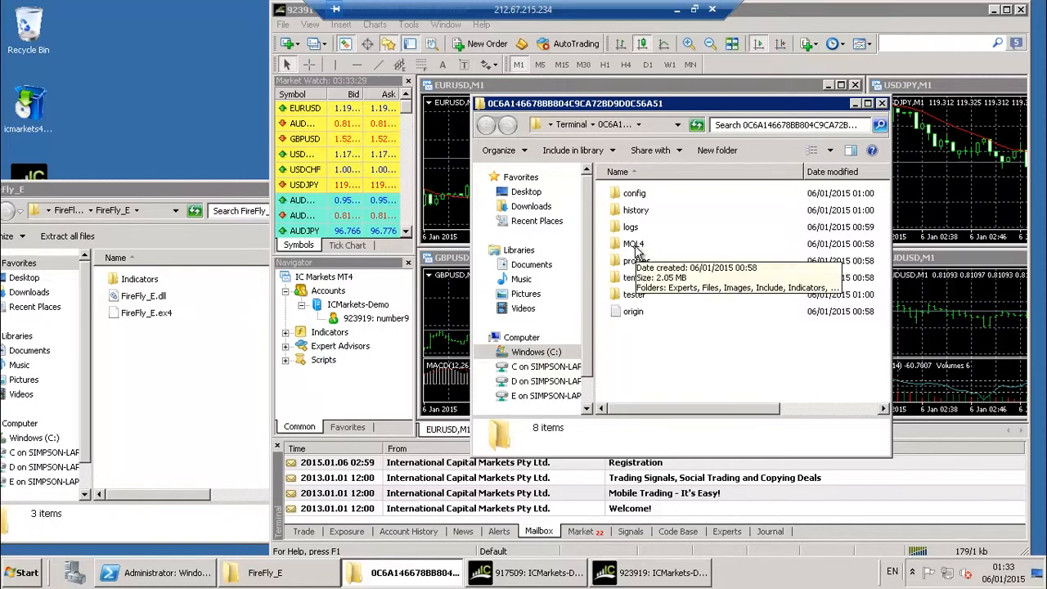
Copy FireFly_E.ex4 from the archive into the data folder's MQL4\Experts folder.
double_click(636, 245)
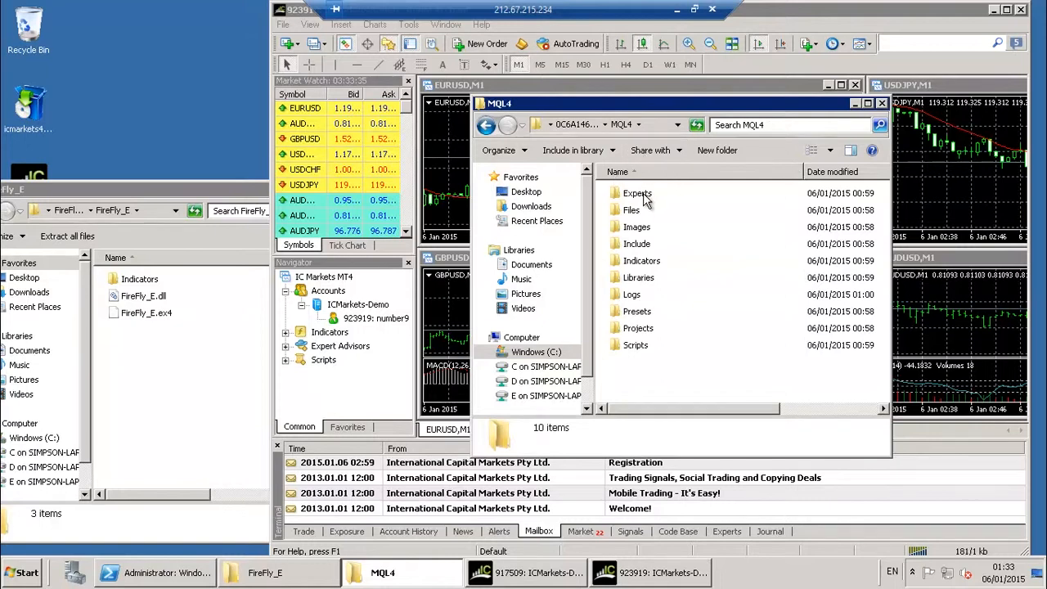
double_click(643, 200)
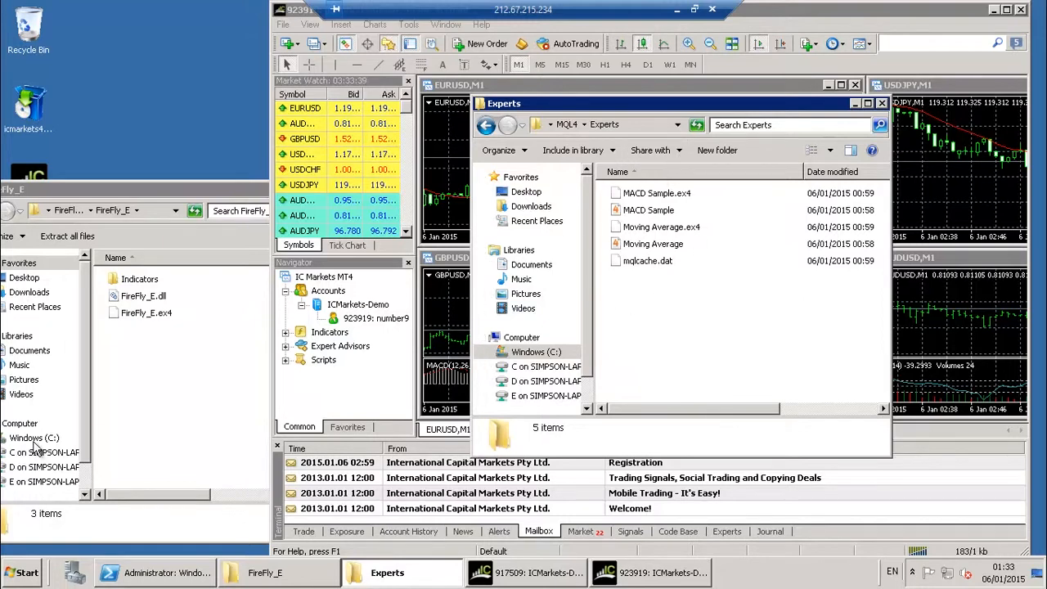
click(116, 317)
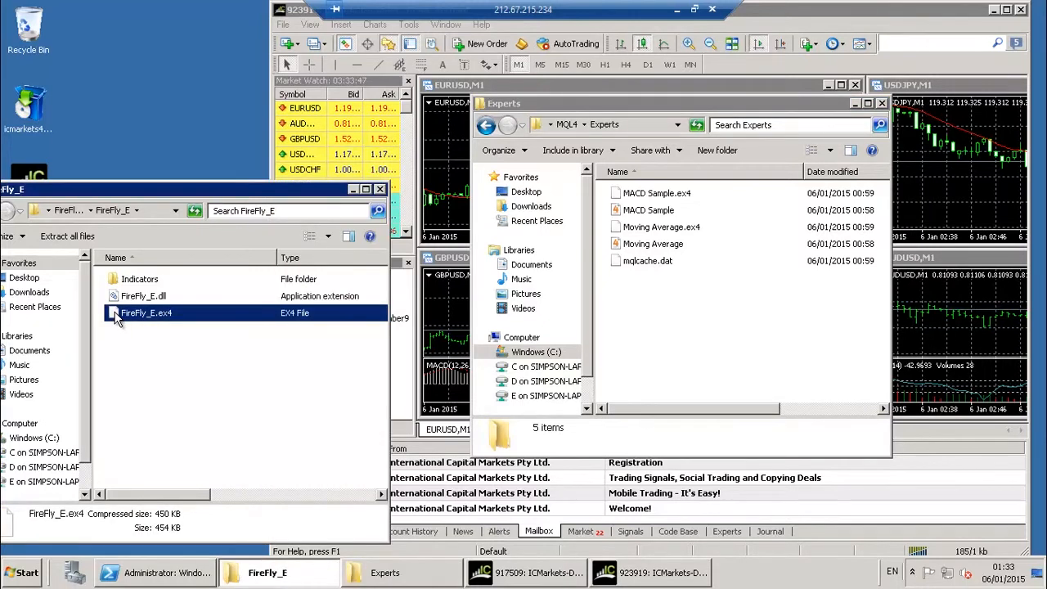
drag(454, 352, 645, 301)
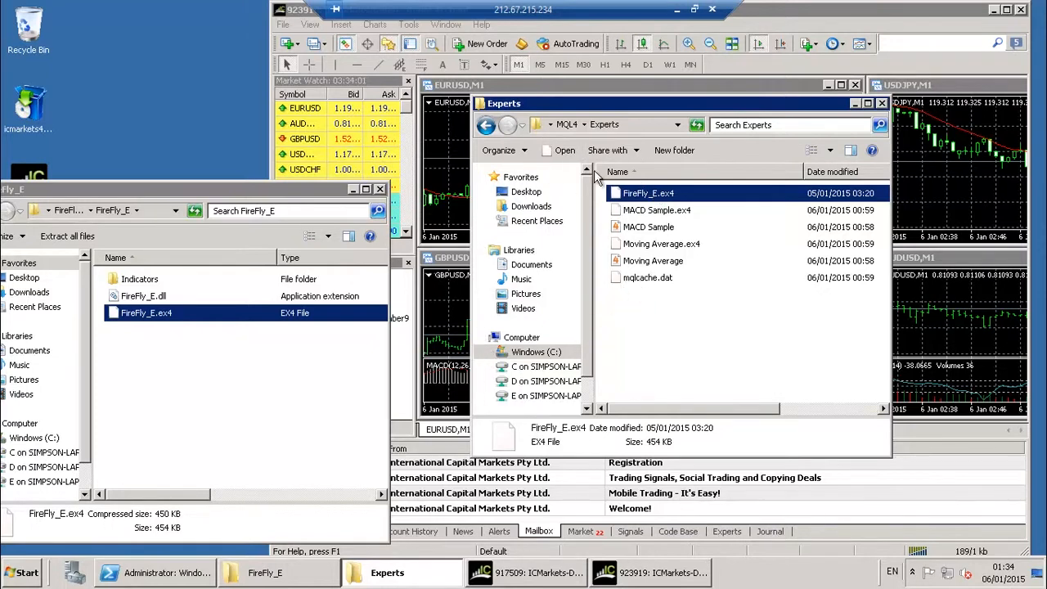
Copy FireFly_E.dll from the archive into the MQL4\Libraries folder.
click(485, 127)
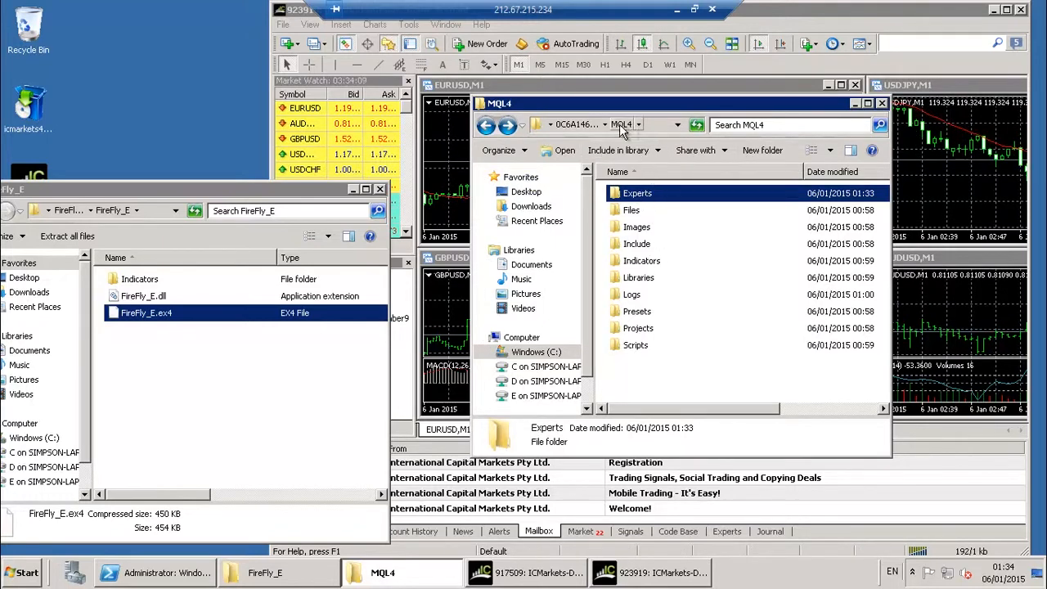
double_click(639, 278)
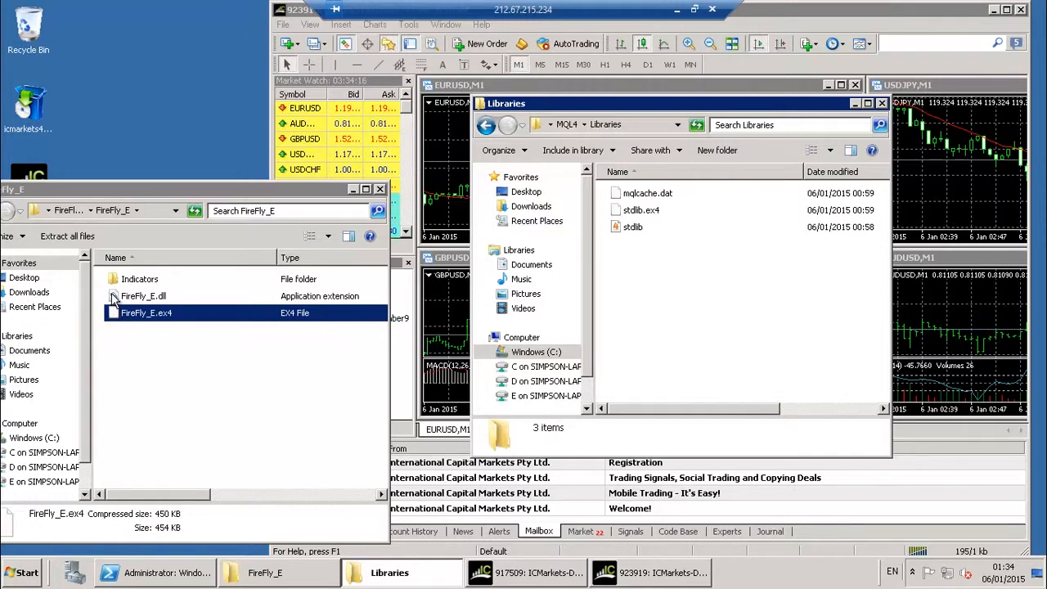
click(114, 300)
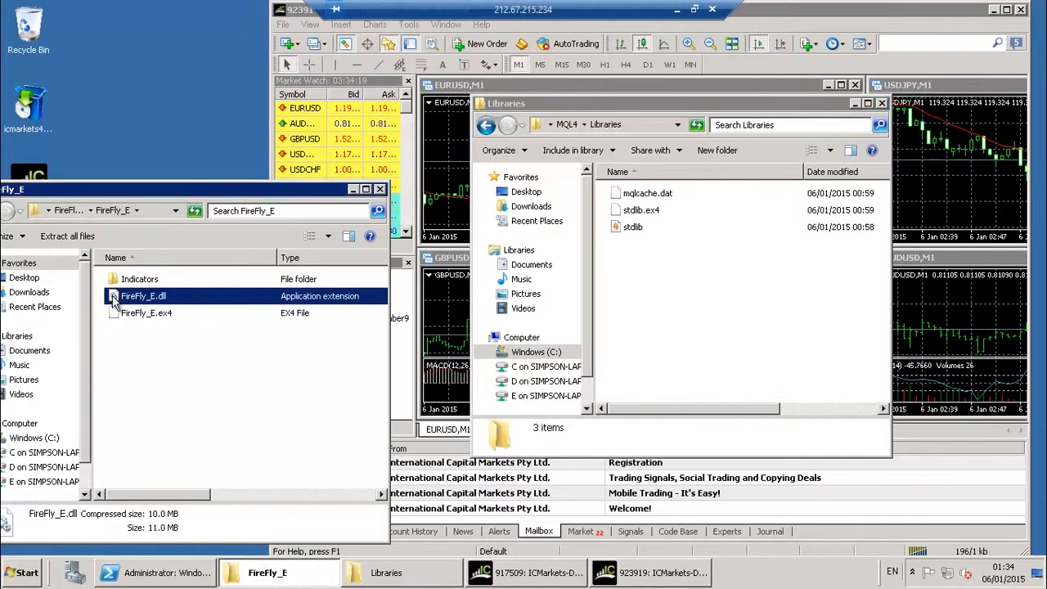
drag(114, 301, 621, 288)
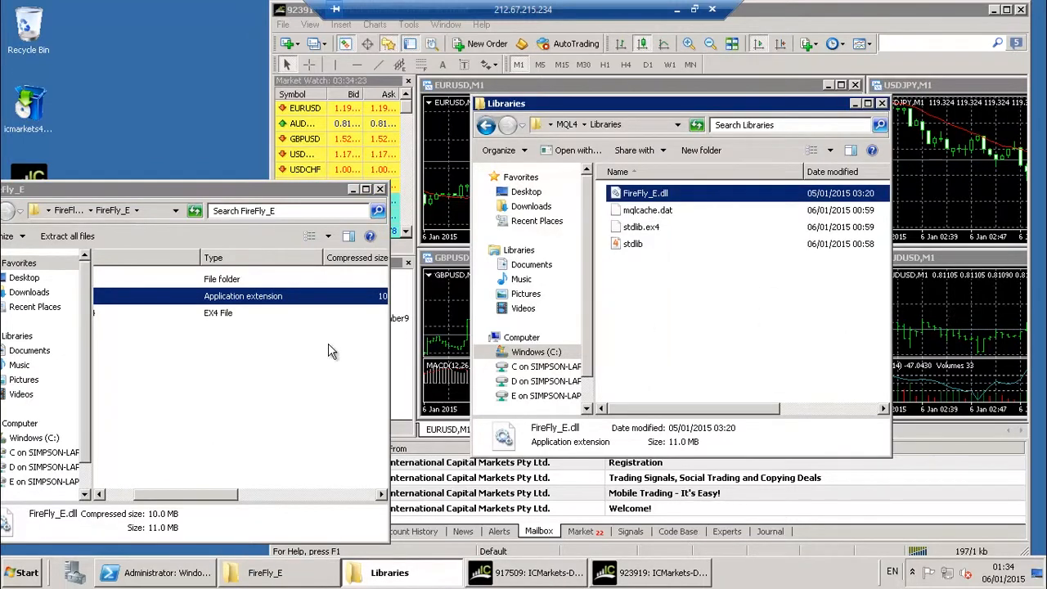
Open the archive's Indicators folder and the MQL4\Indicators folder next to each other.
drag(167, 496, 132, 496)
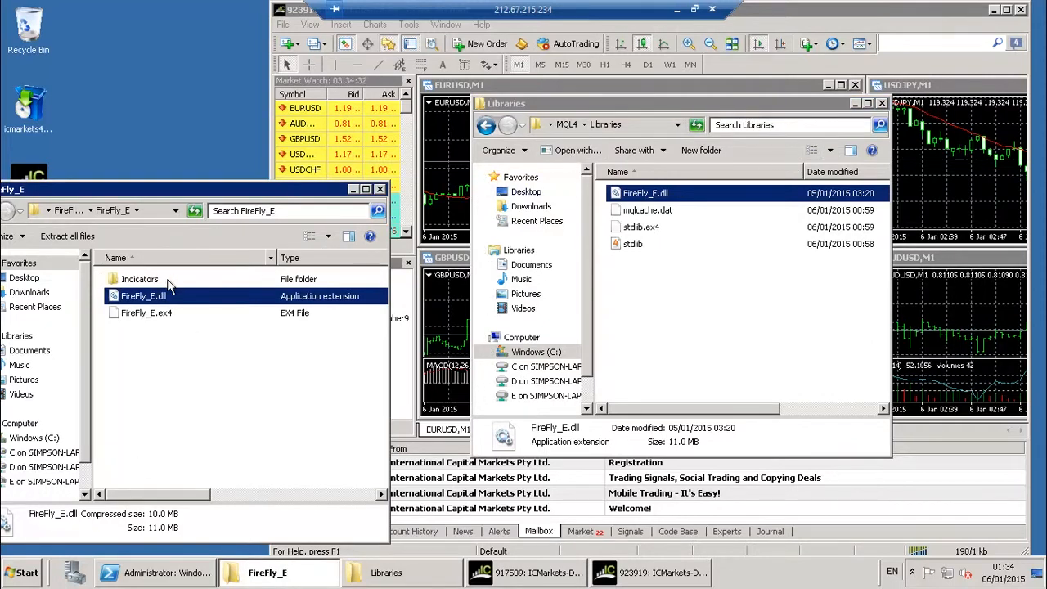
double_click(131, 282)
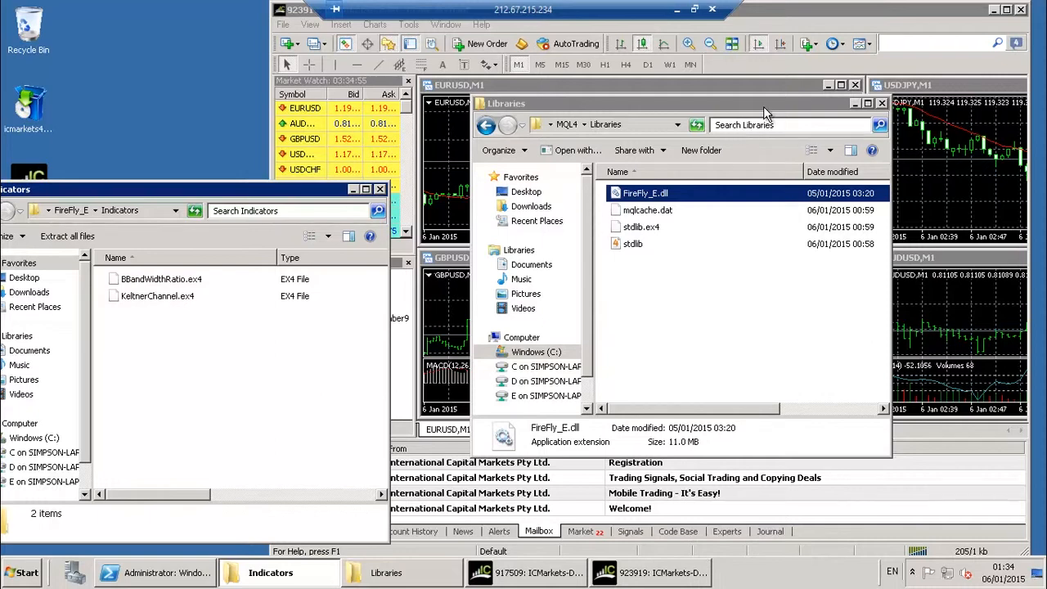
drag(767, 114, 770, 123)
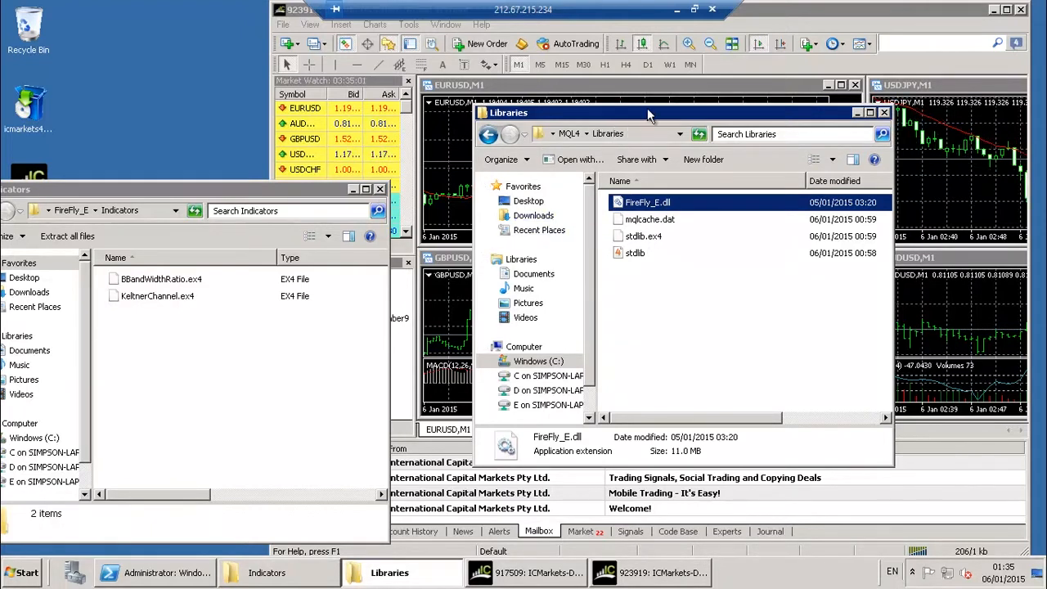
drag(635, 110, 624, 113)
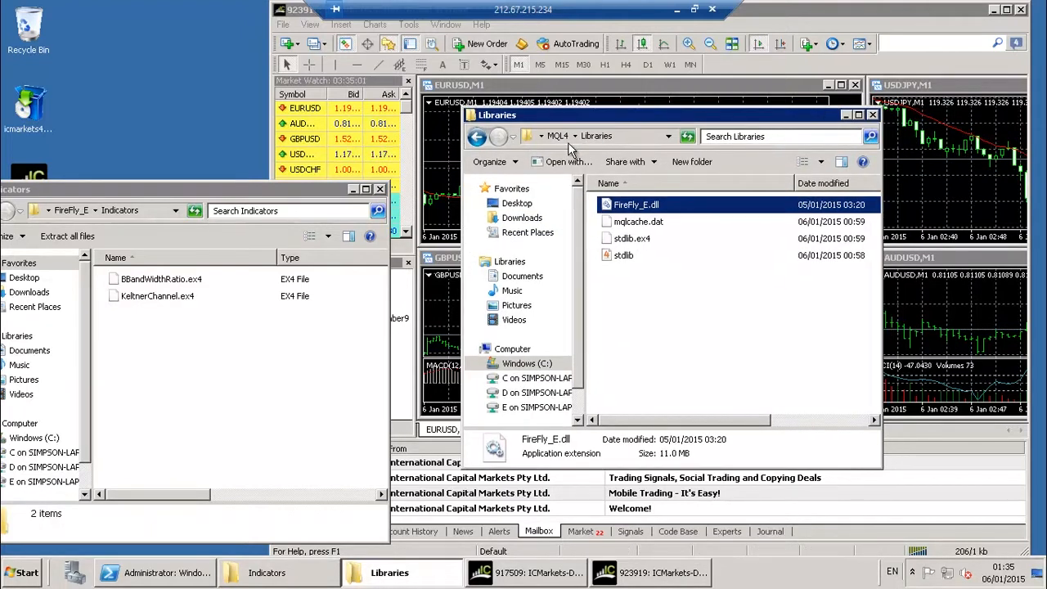
click(477, 138)
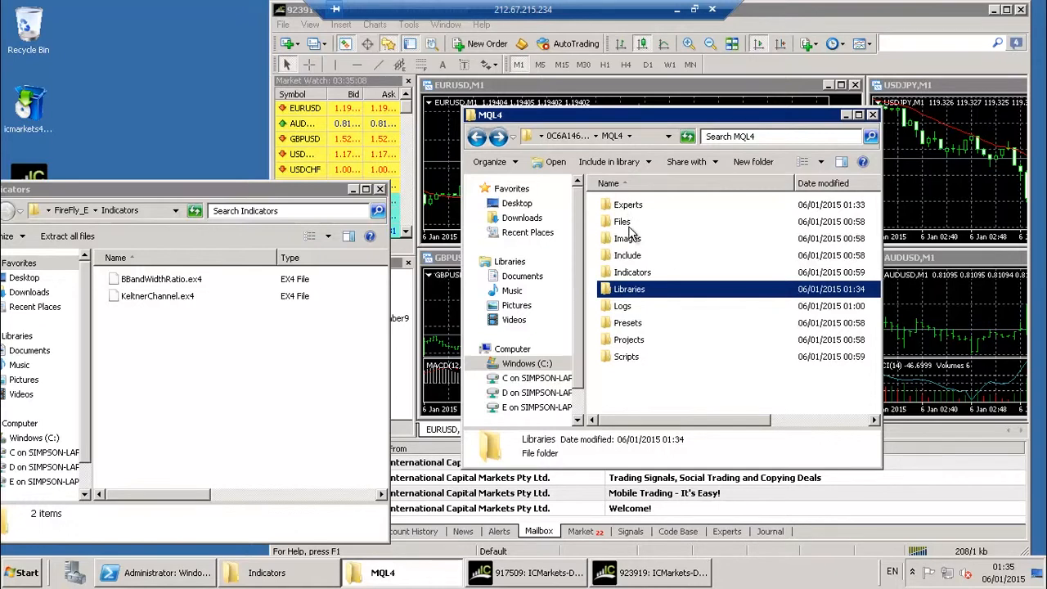
double_click(634, 274)
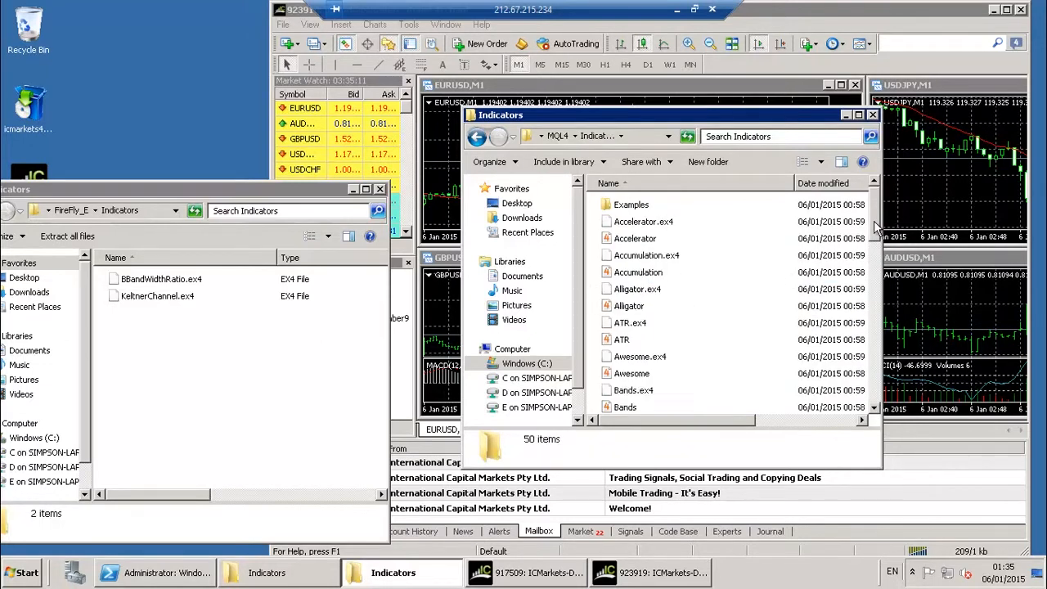
Copy KeltnerChannel.ex4 from the archive's Indicators folder into MQL4\Indicators.
drag(875, 227, 879, 318)
scroll(878, 309, down, 1)
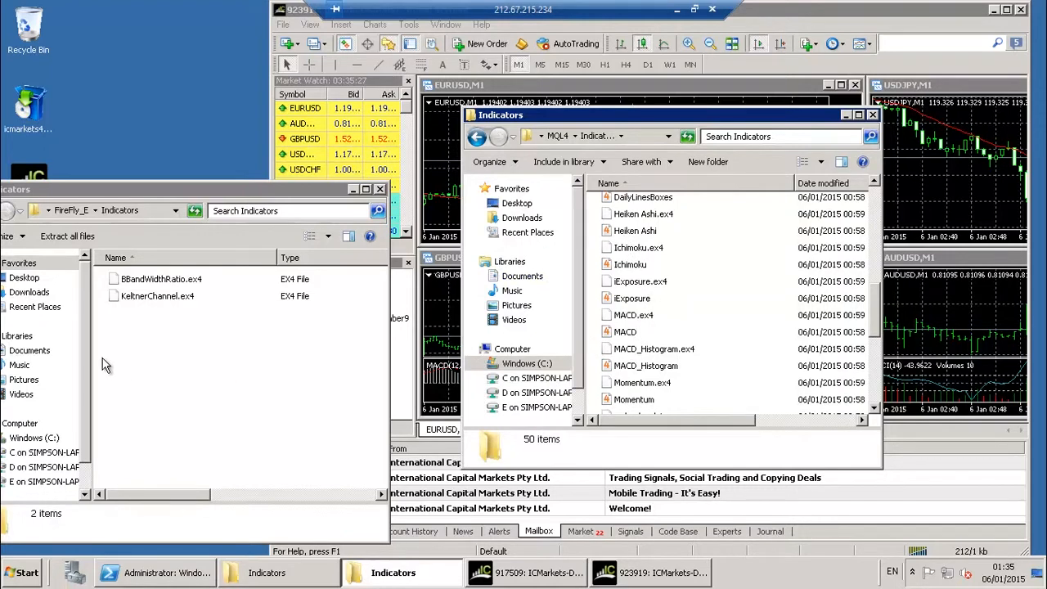
click(116, 297)
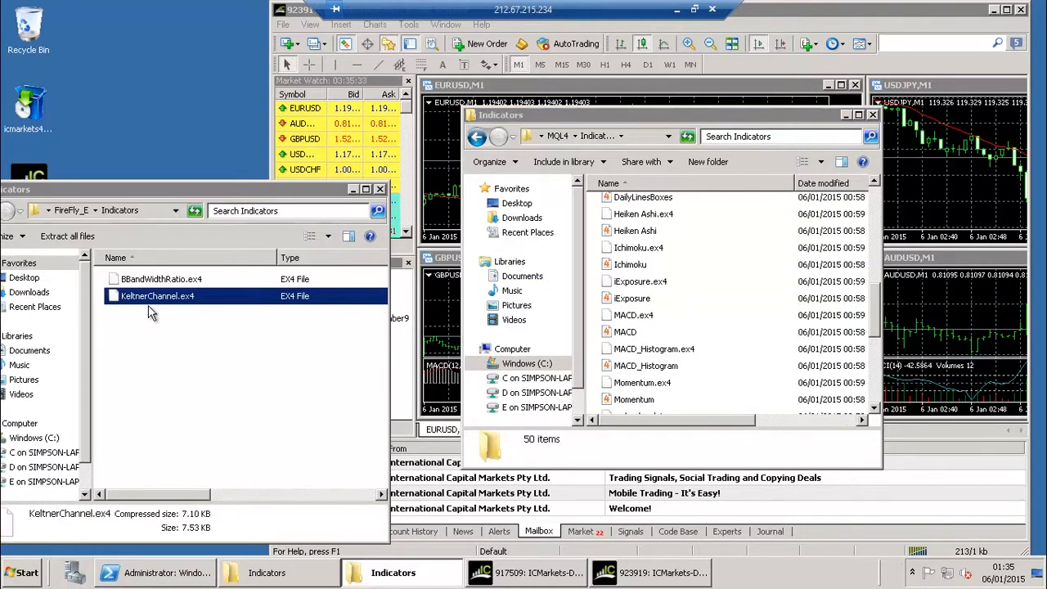
drag(150, 309, 648, 299)
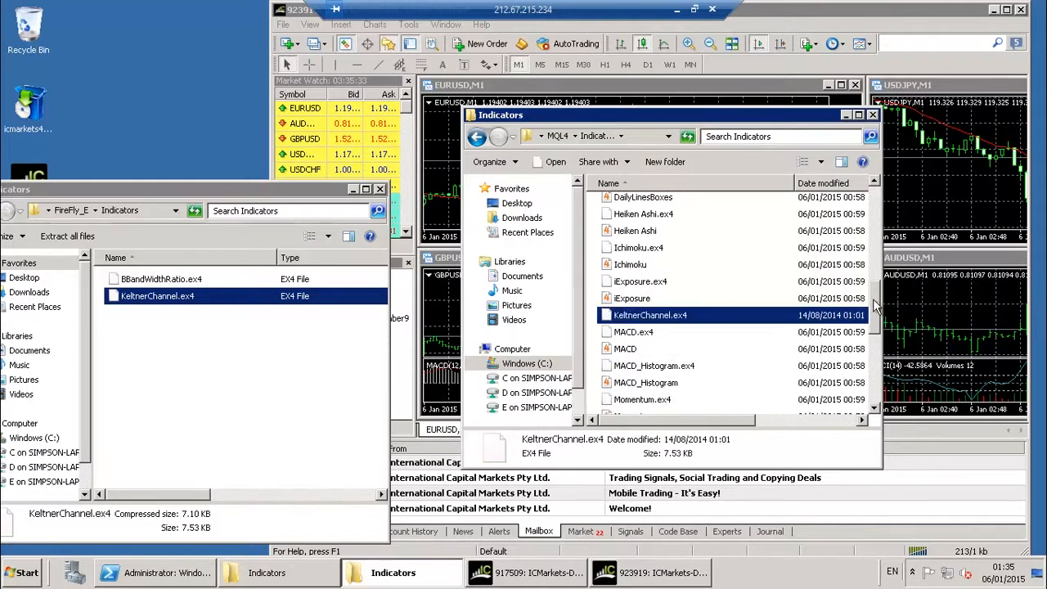
Copy BBandWidthRatio.ex4 from the archive's Indicators folder into MQL4\Indicators.
drag(875, 299, 863, 221)
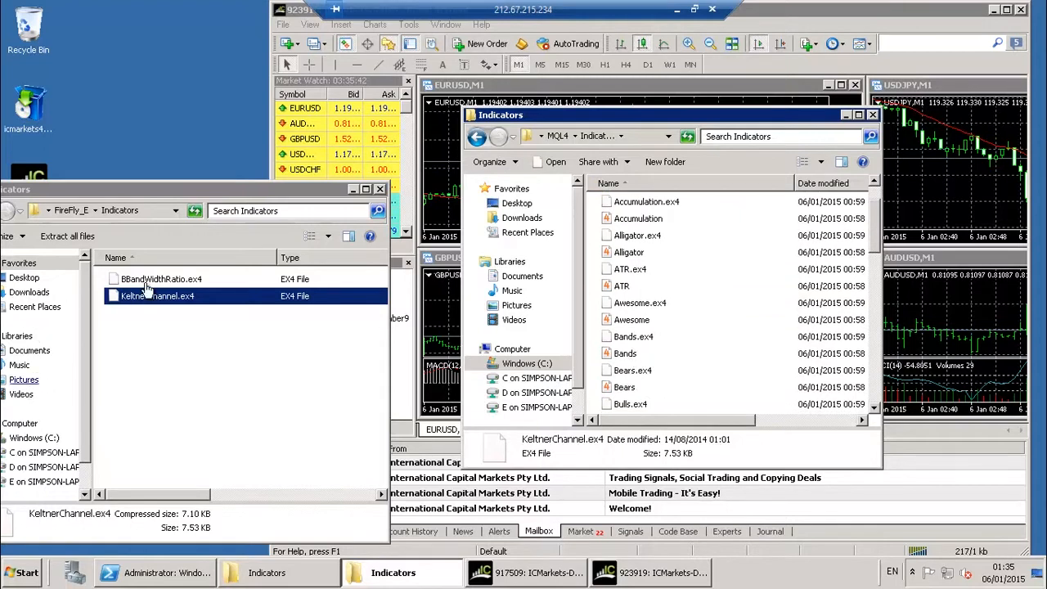
click(113, 281)
drag(112, 281, 659, 325)
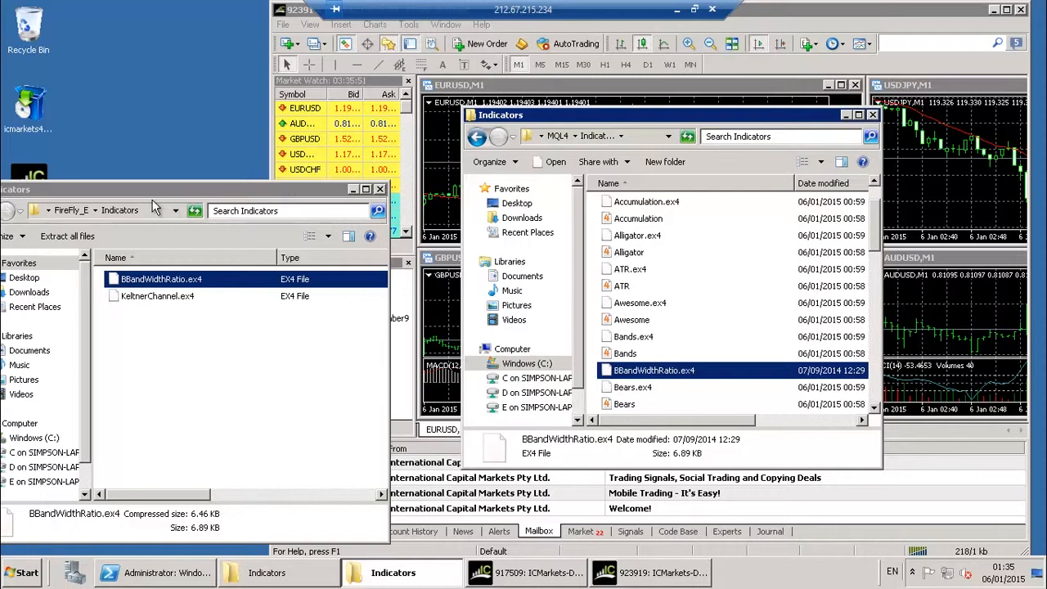
Close both Indicators folder windows.
drag(156, 189, 18, 197)
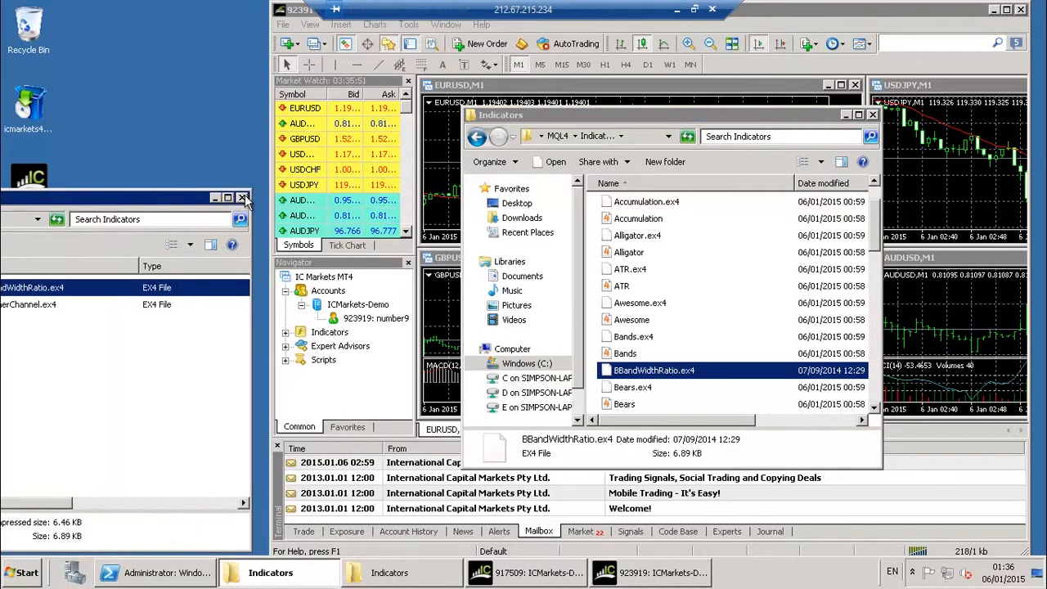
click(242, 198)
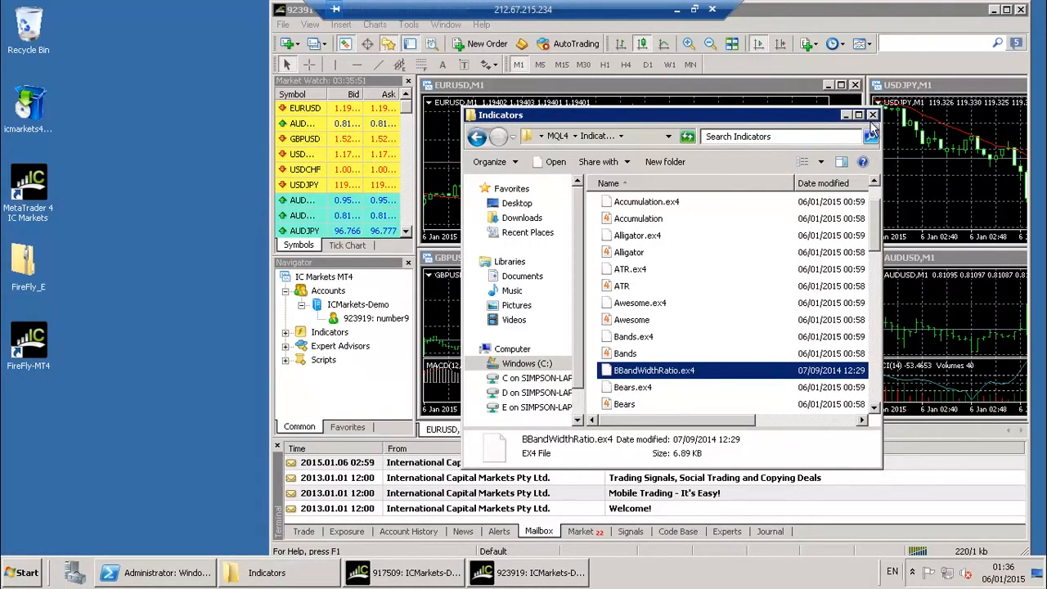
click(873, 117)
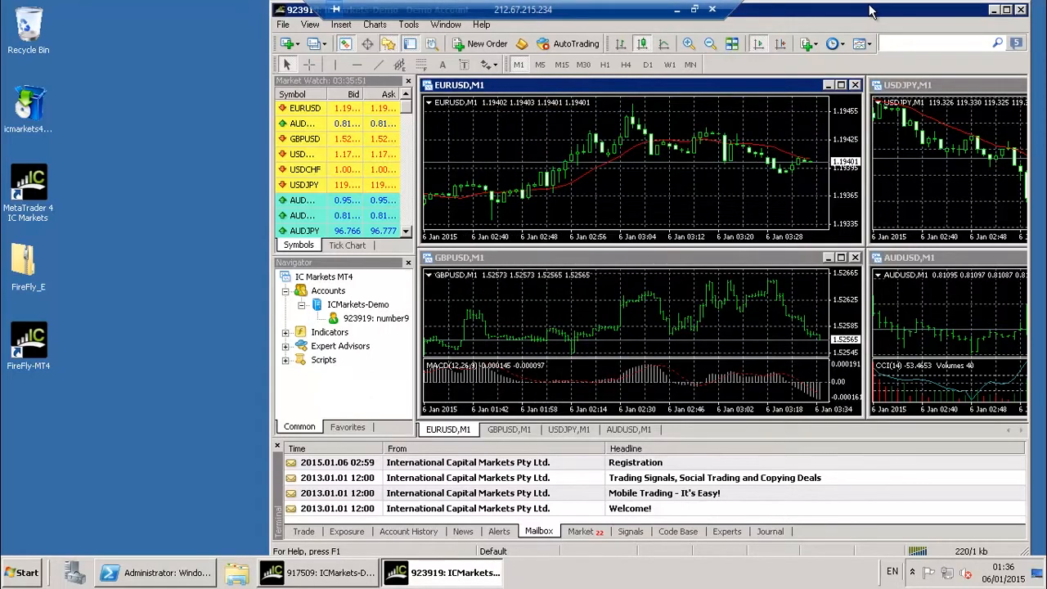
Close the trading terminal and restart it from the FireFly-MT4 desktop shortcut.
key(alt+F4)
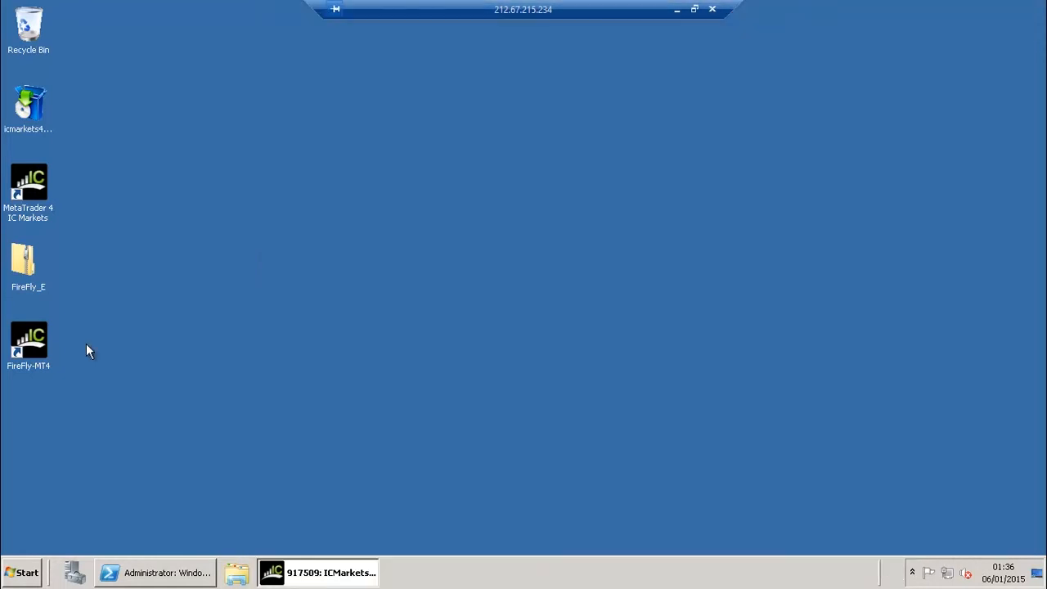
double_click(35, 349)
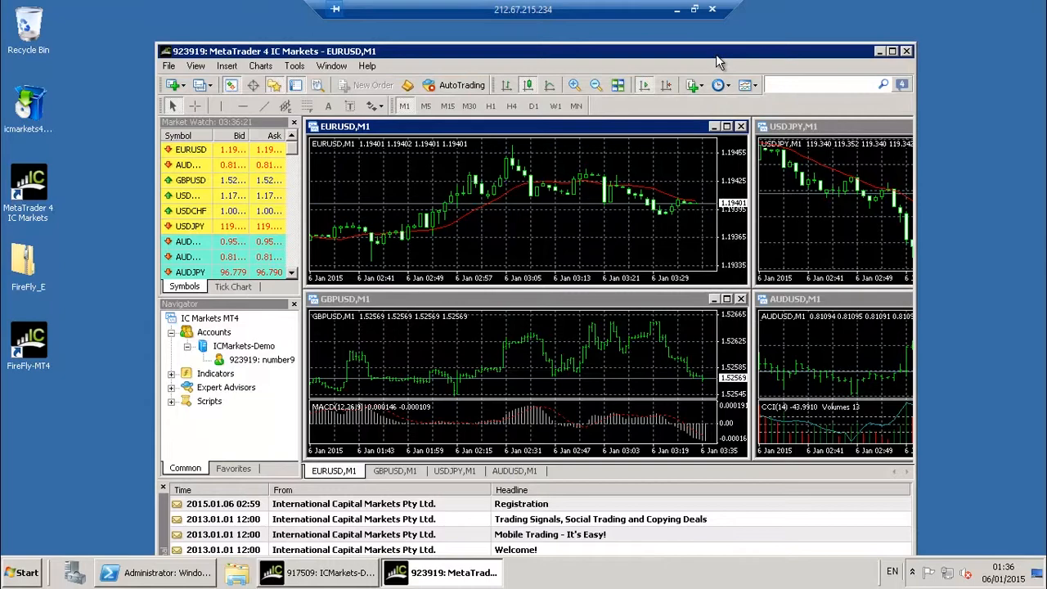
Expand the Expert Advisors list and try to attach FireFly_E to the EURUSD M1 chart.
drag(716, 61, 724, 32)
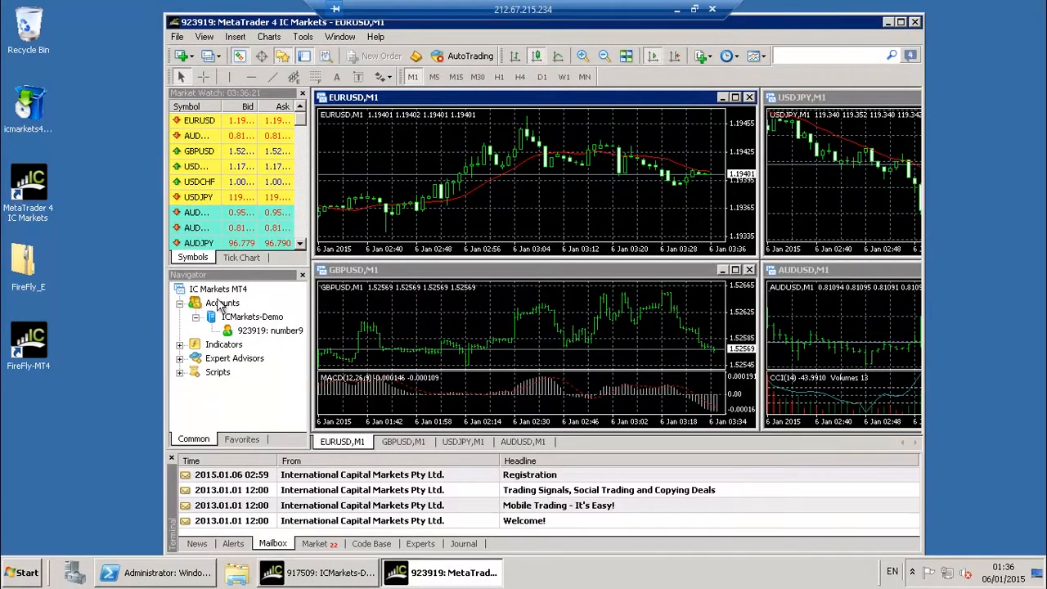
click(180, 360)
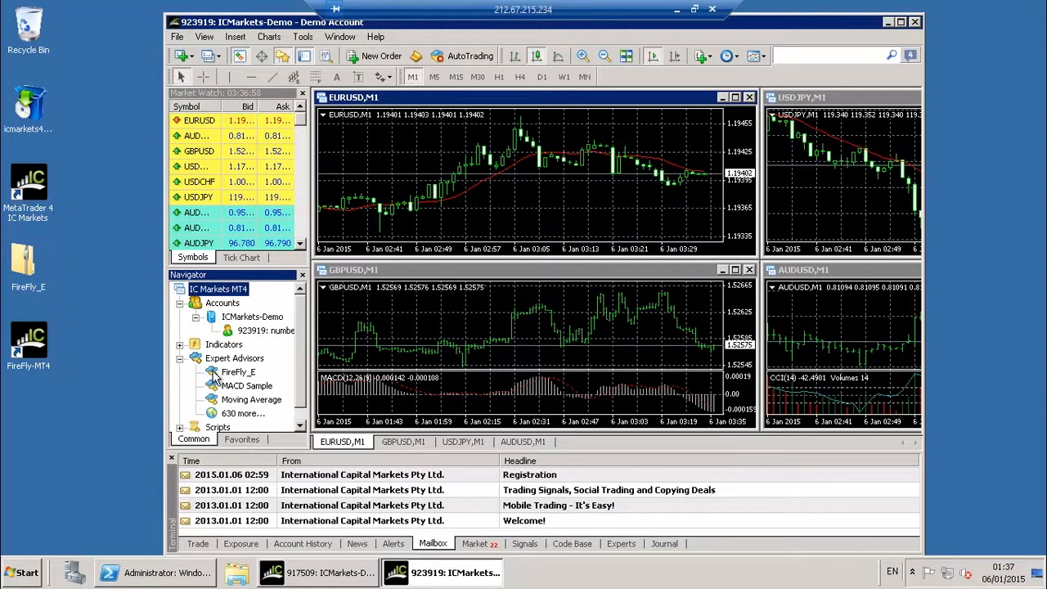
drag(217, 376, 514, 191)
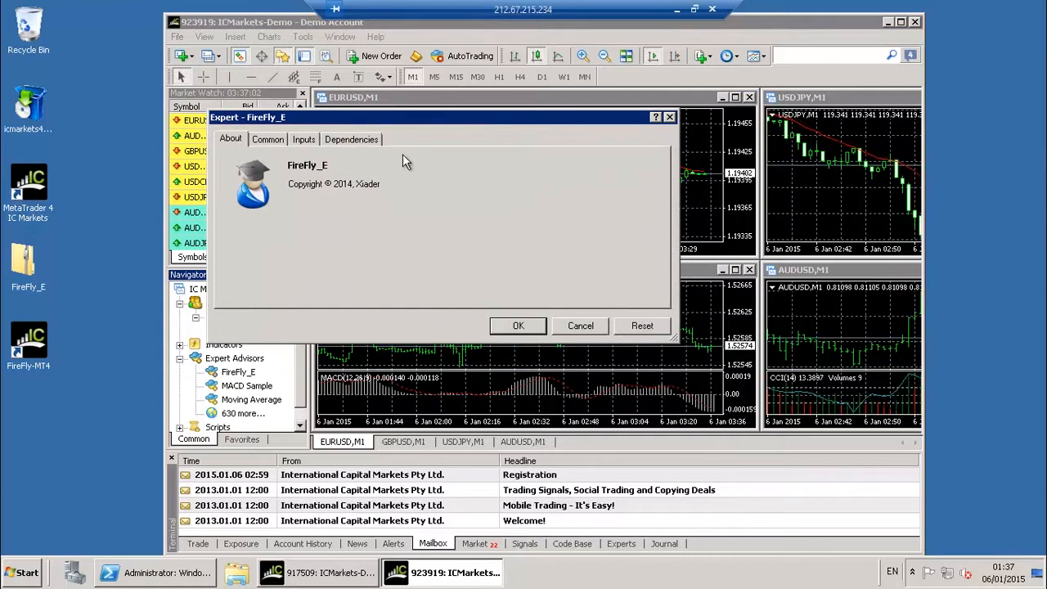
Review the FireFly_E expert's settings pages and allow live trading and DLL imports for it.
click(265, 136)
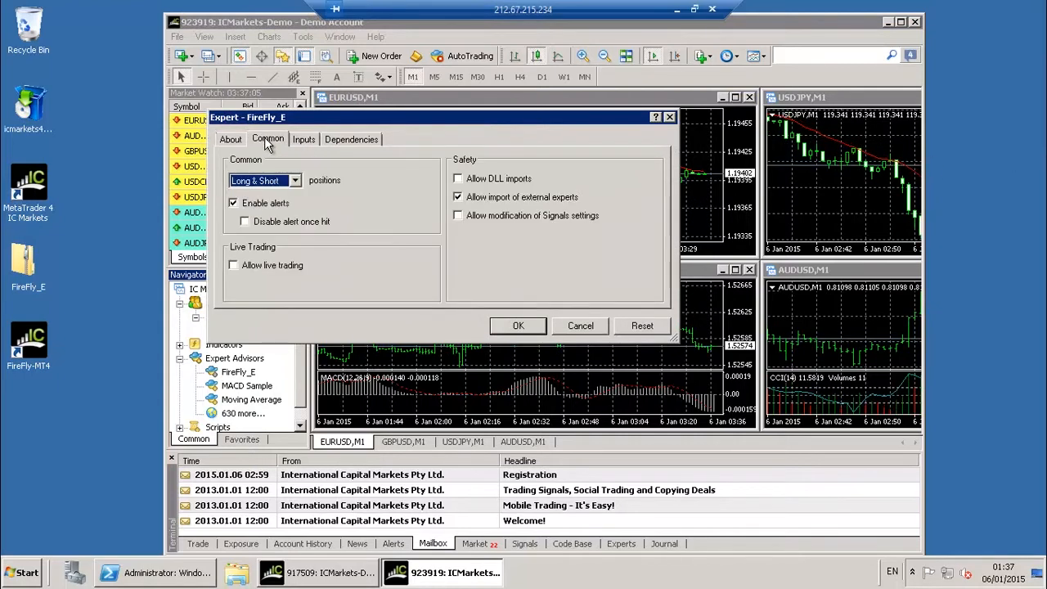
click(306, 141)
click(351, 140)
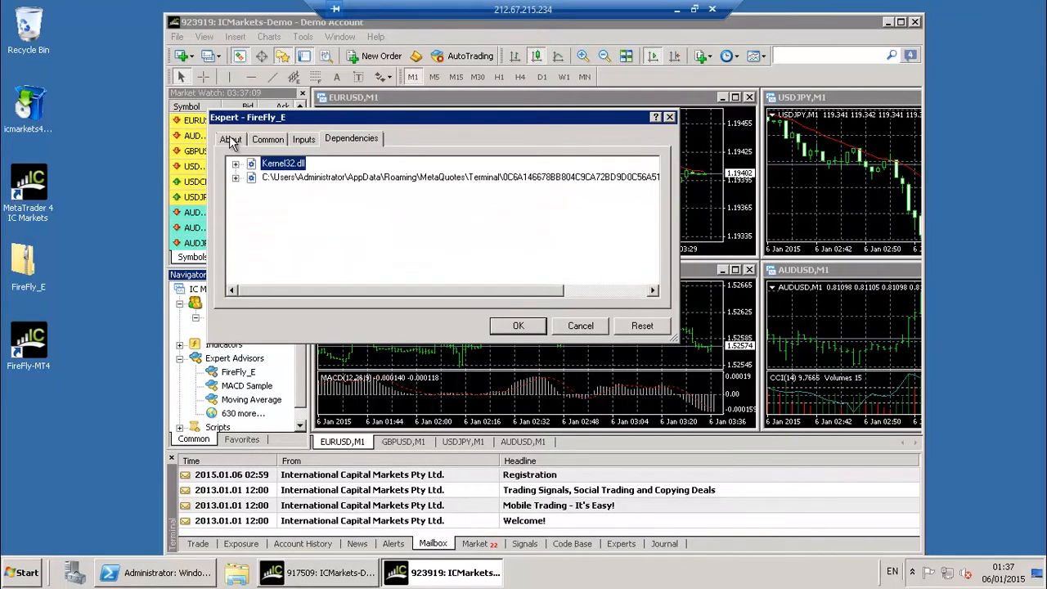
click(229, 137)
click(274, 139)
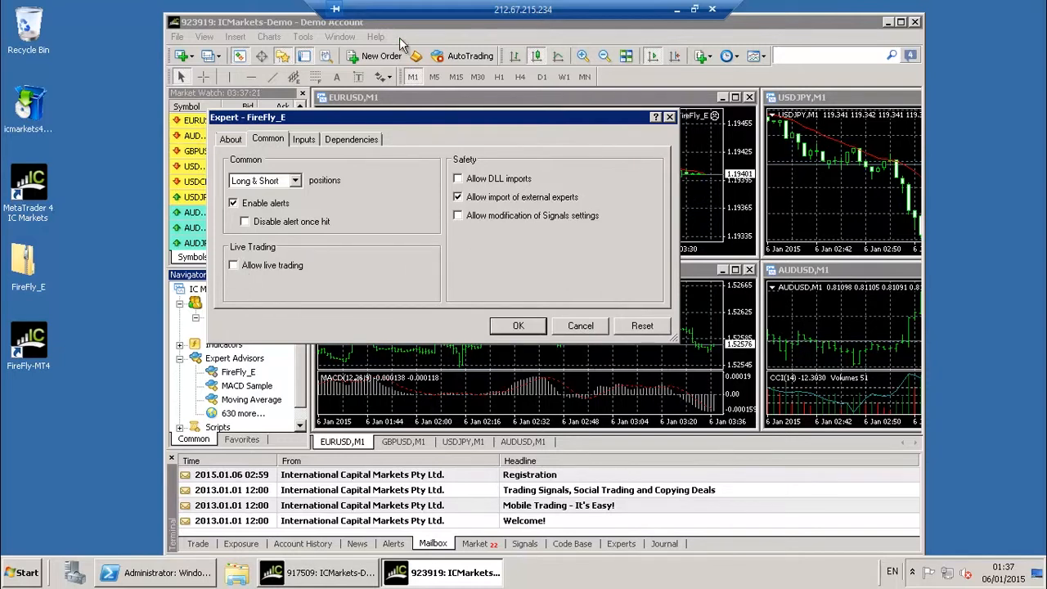
click(234, 267)
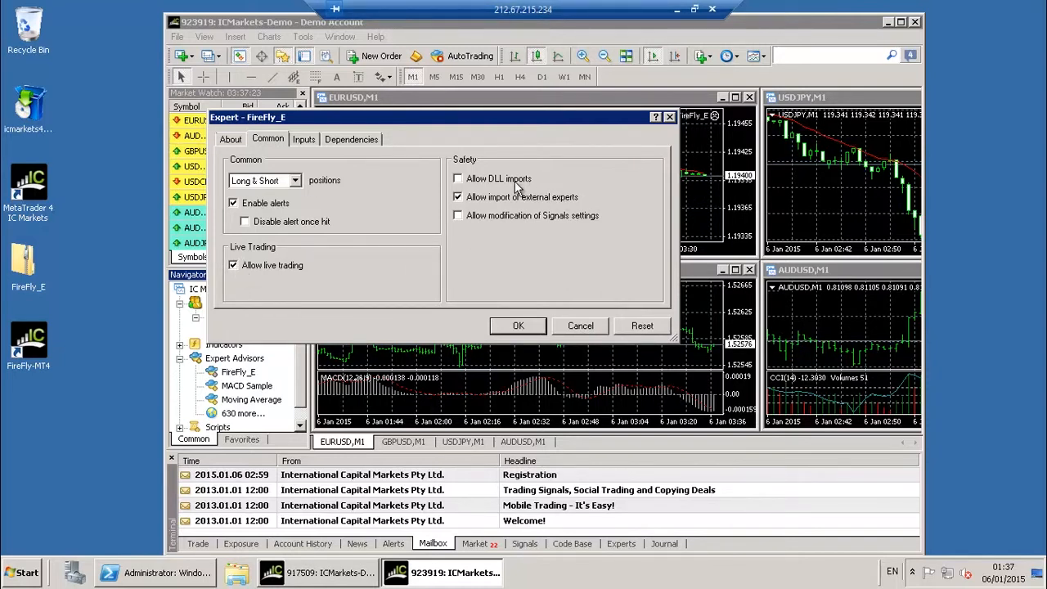
click(458, 179)
Look through the FireFly_E input parameters and set UseMoneyManagement to true.
click(302, 140)
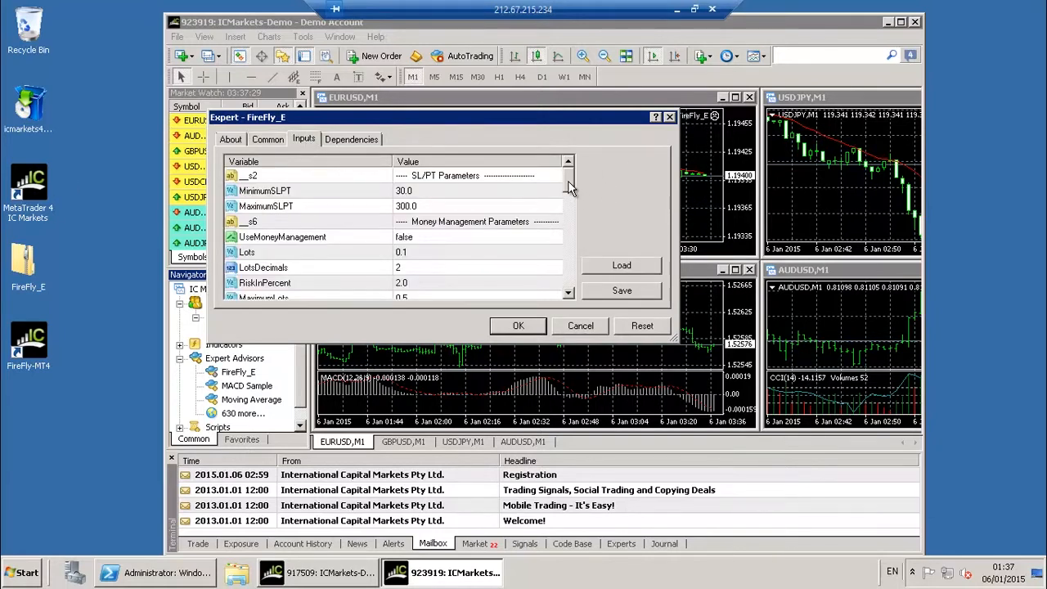
drag(570, 188, 569, 163)
drag(570, 204, 573, 301)
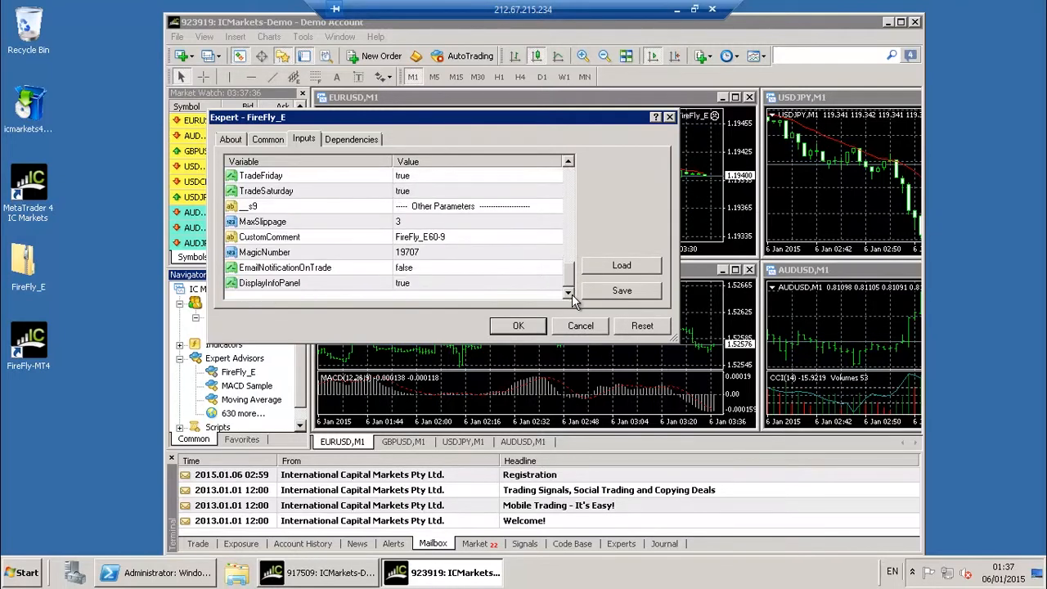
drag(575, 238, 575, 141)
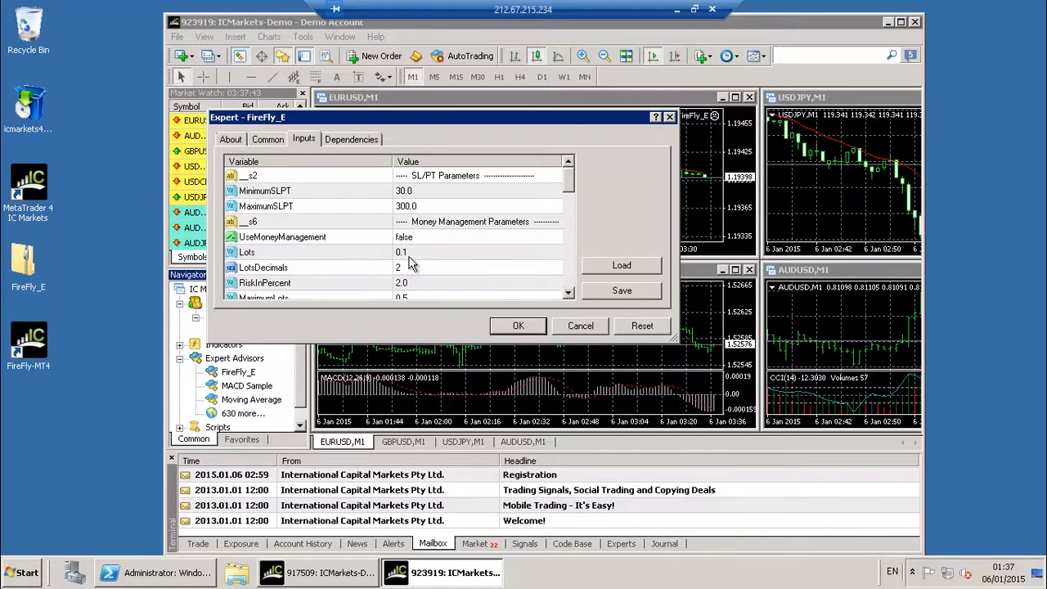
click(554, 242)
click(556, 242)
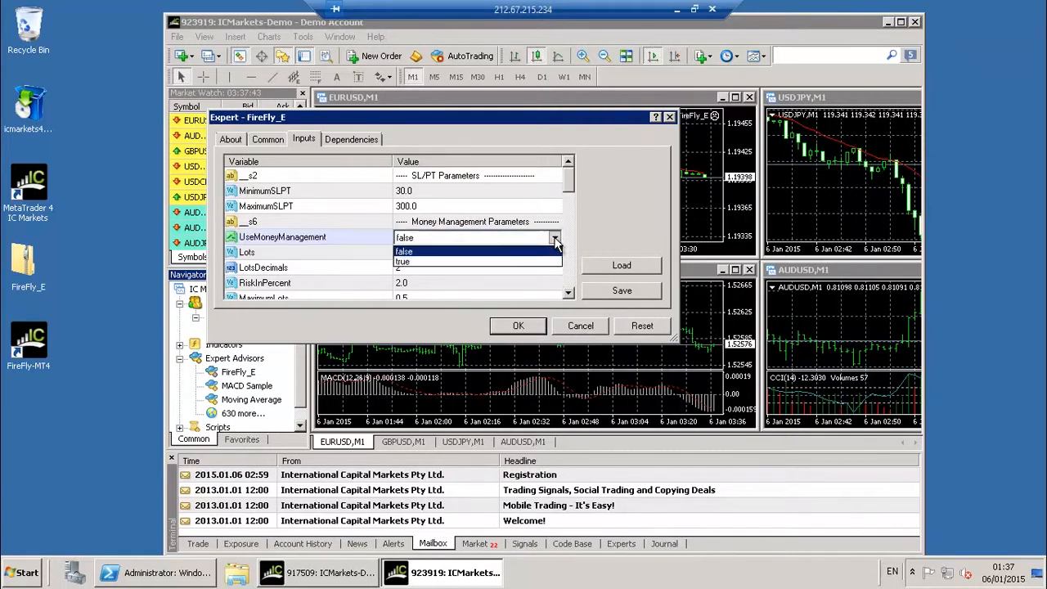
click(520, 262)
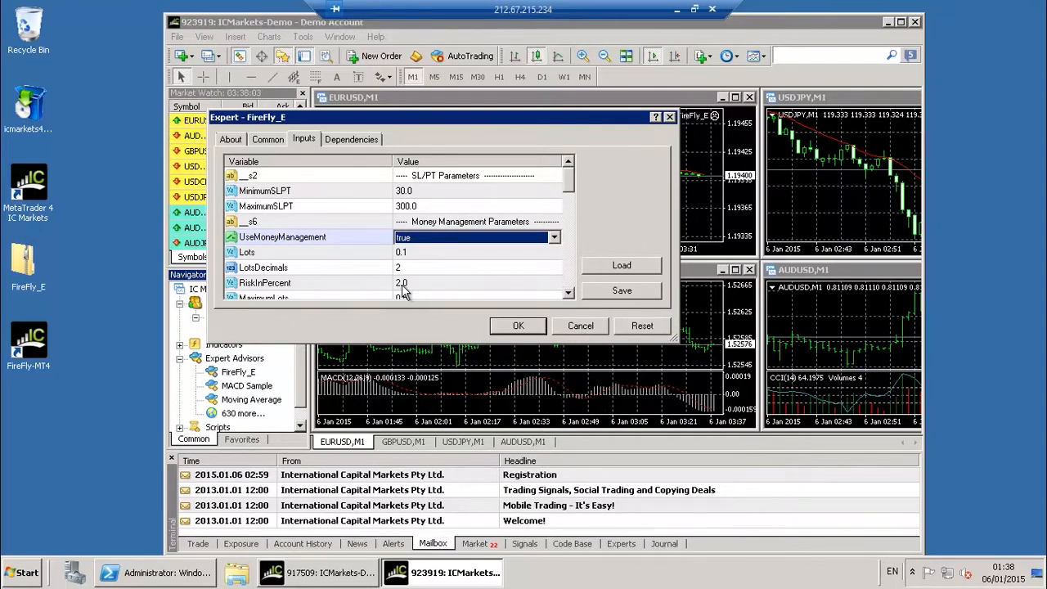
Try to apply the FireFly_E settings to the EURUSD M1 chart and dismiss the licence message.
click(568, 296)
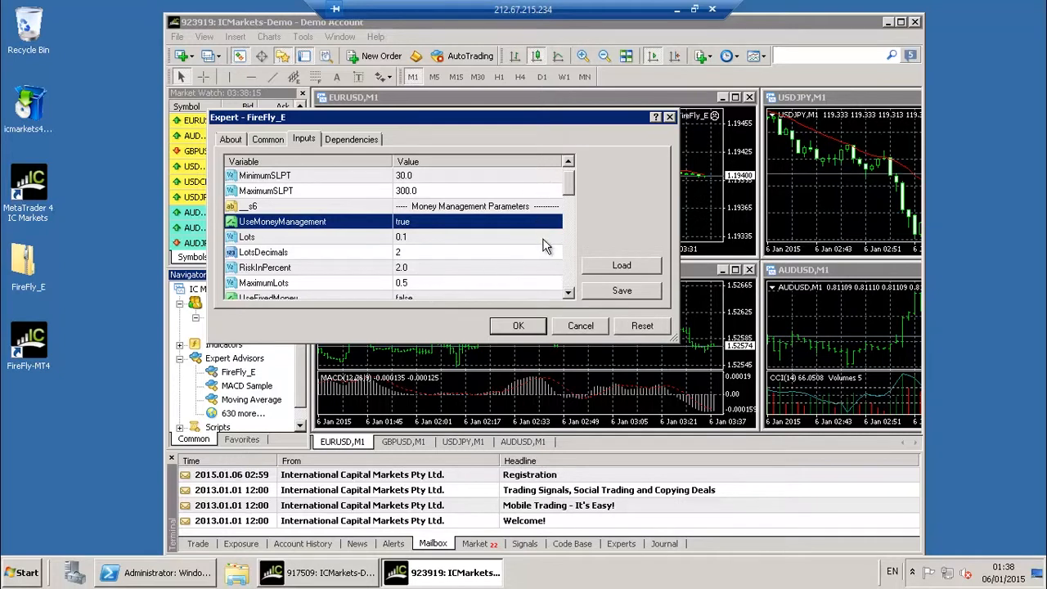
drag(570, 189, 570, 187)
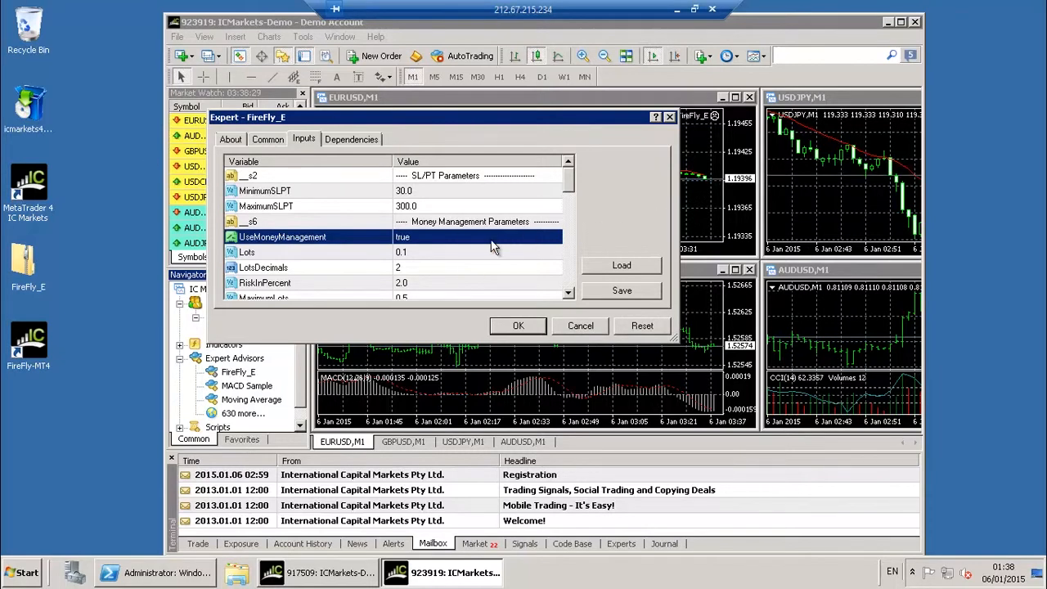
click(508, 327)
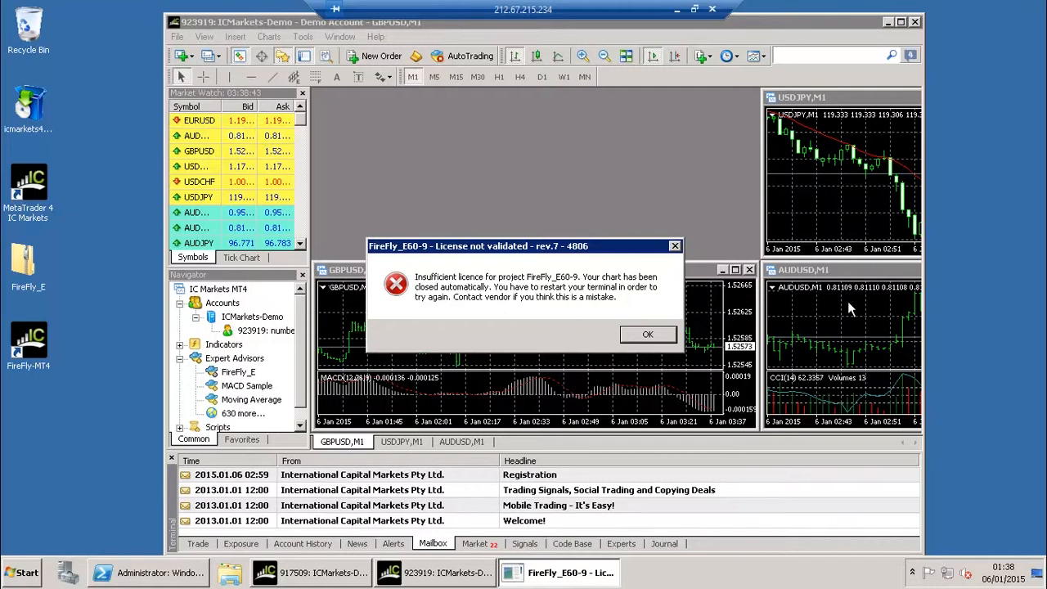
click(640, 335)
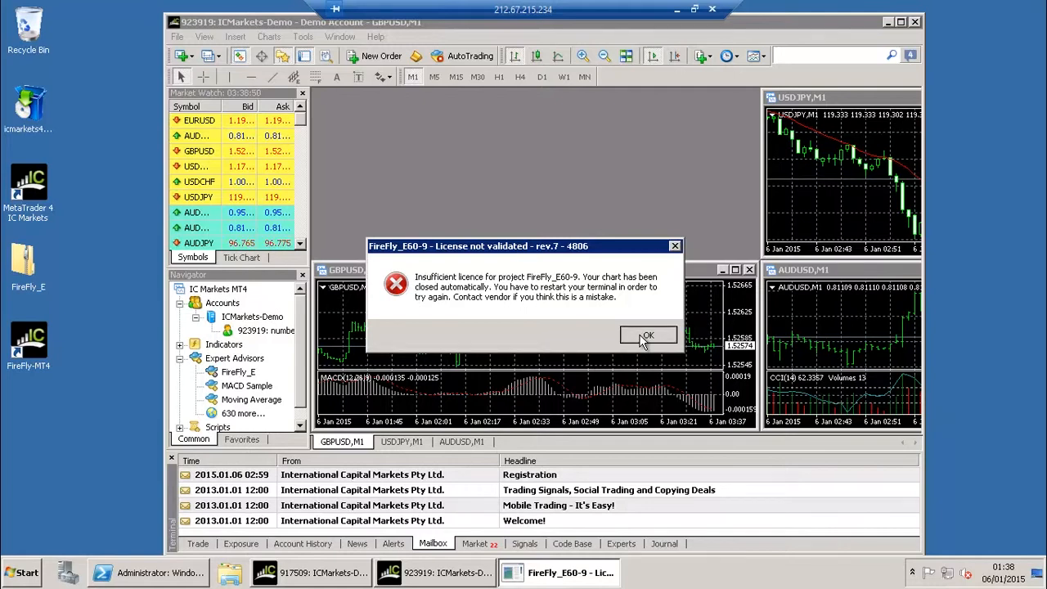
click(642, 337)
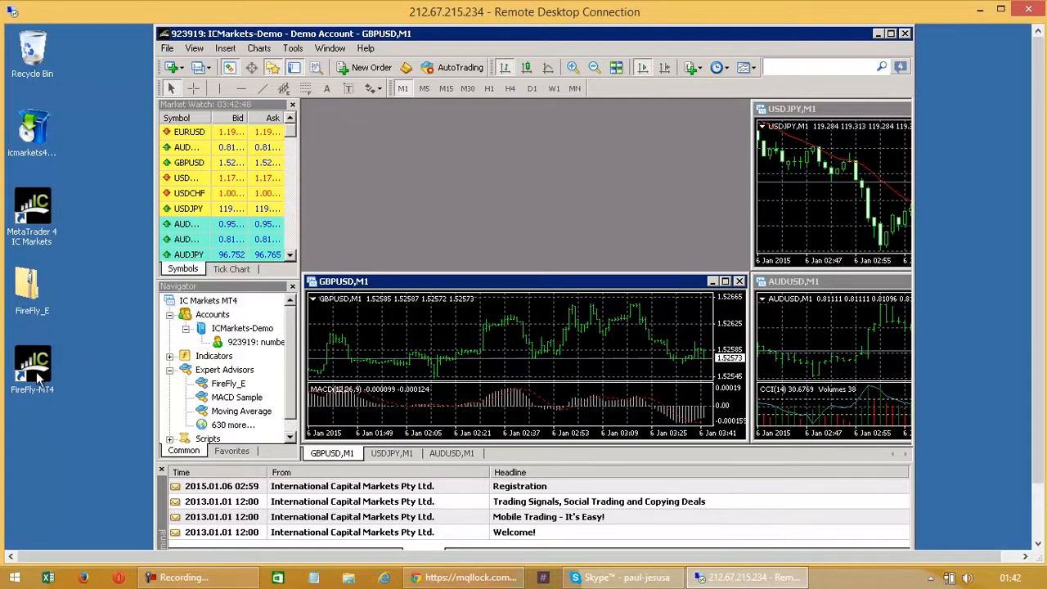
Open a new EURUSD chart and fit its window into the empty space above the GBPUSD chart.
right_click(186, 137)
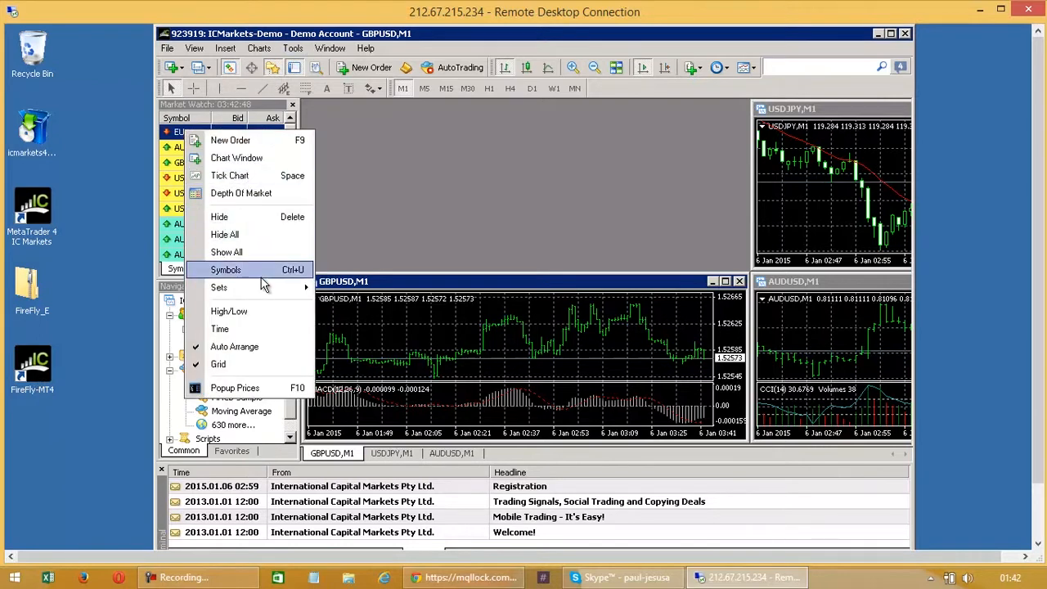
click(242, 159)
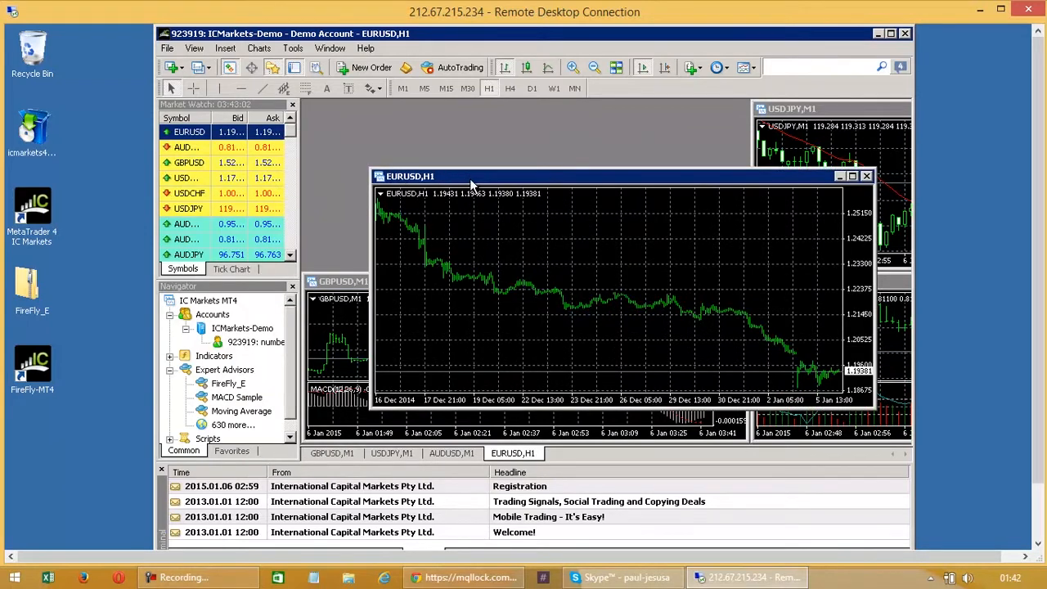
drag(423, 150, 407, 110)
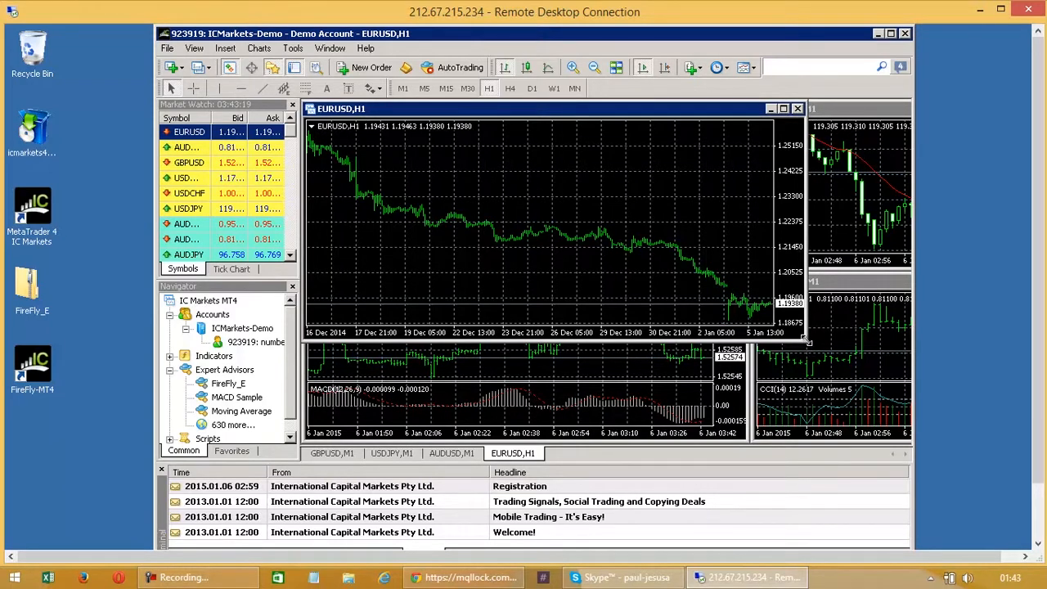
drag(804, 340, 719, 288)
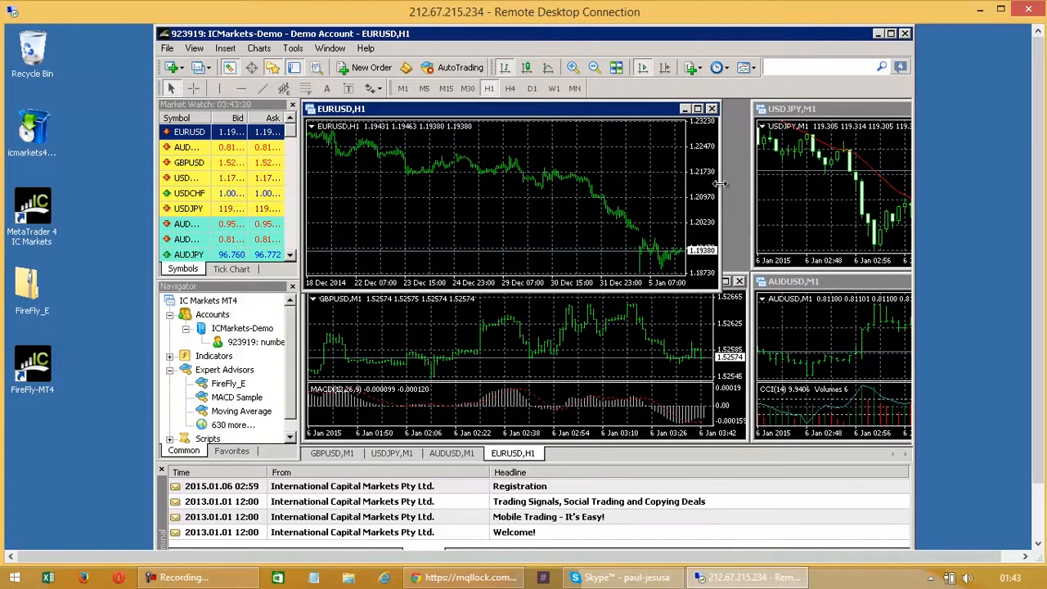
drag(719, 184, 756, 186)
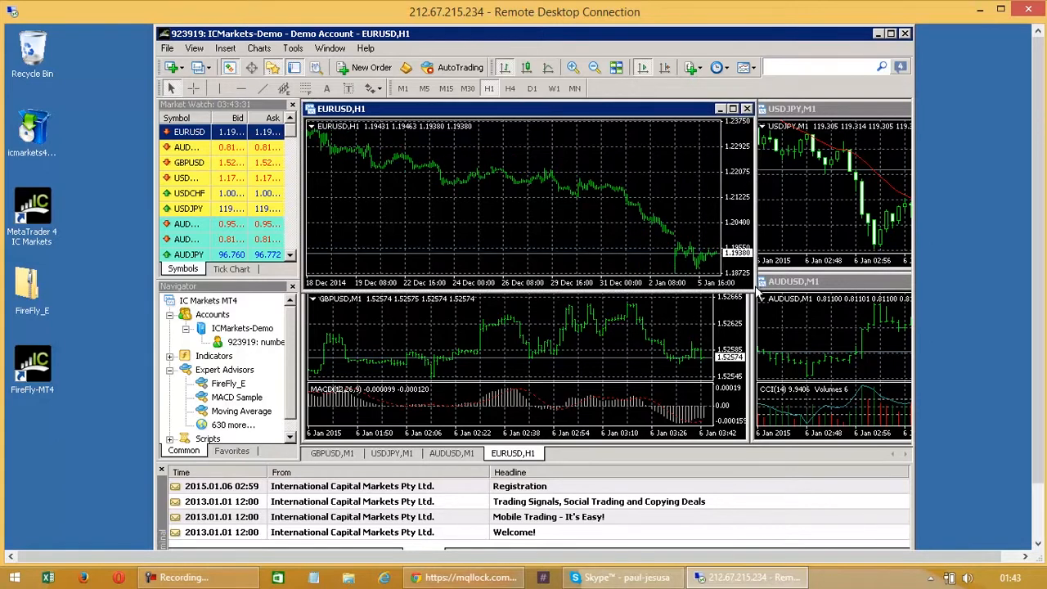
drag(753, 286, 691, 273)
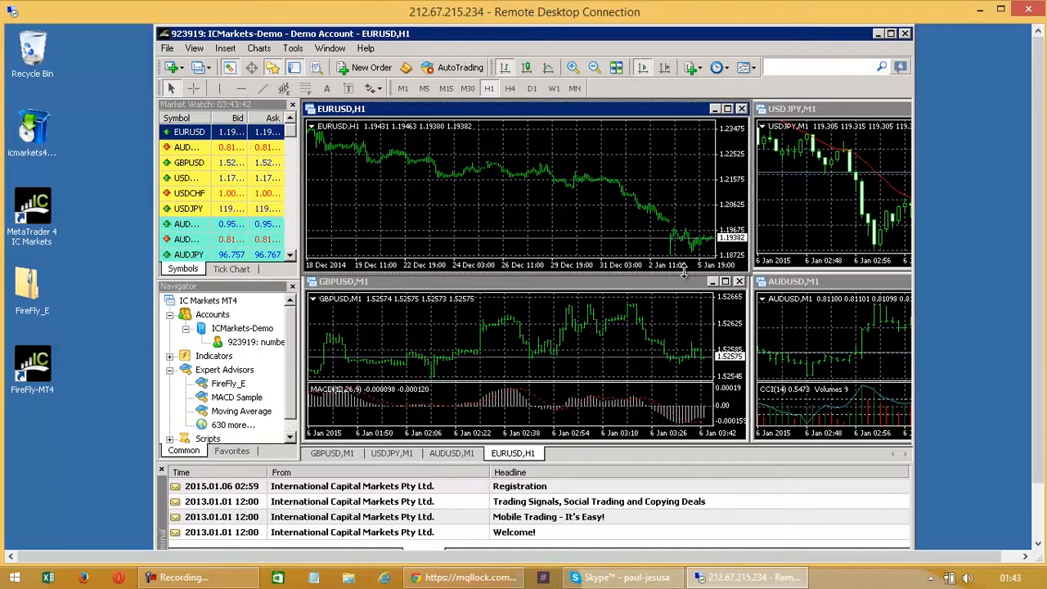
drag(684, 273, 700, 271)
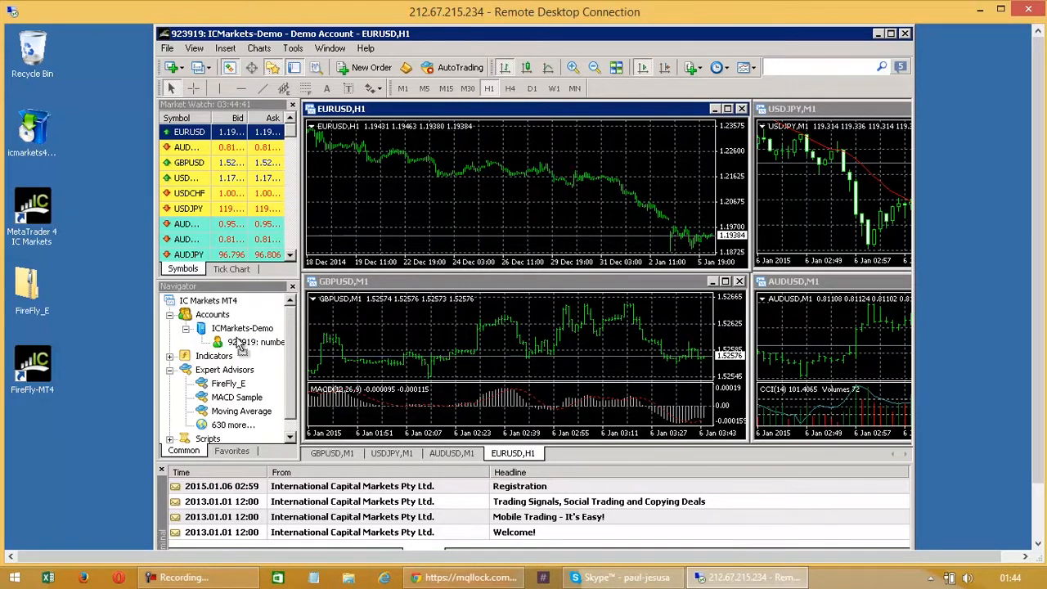
Enable AutoTrading and attach the FireFly_E expert advisor to the EURUSD H1 chart.
click(223, 384)
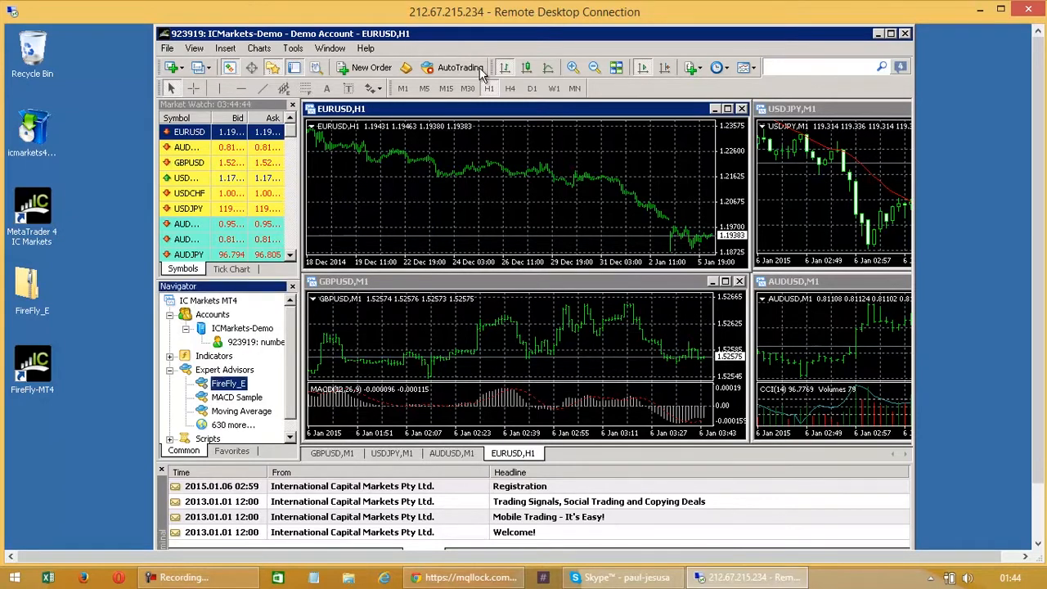
click(452, 70)
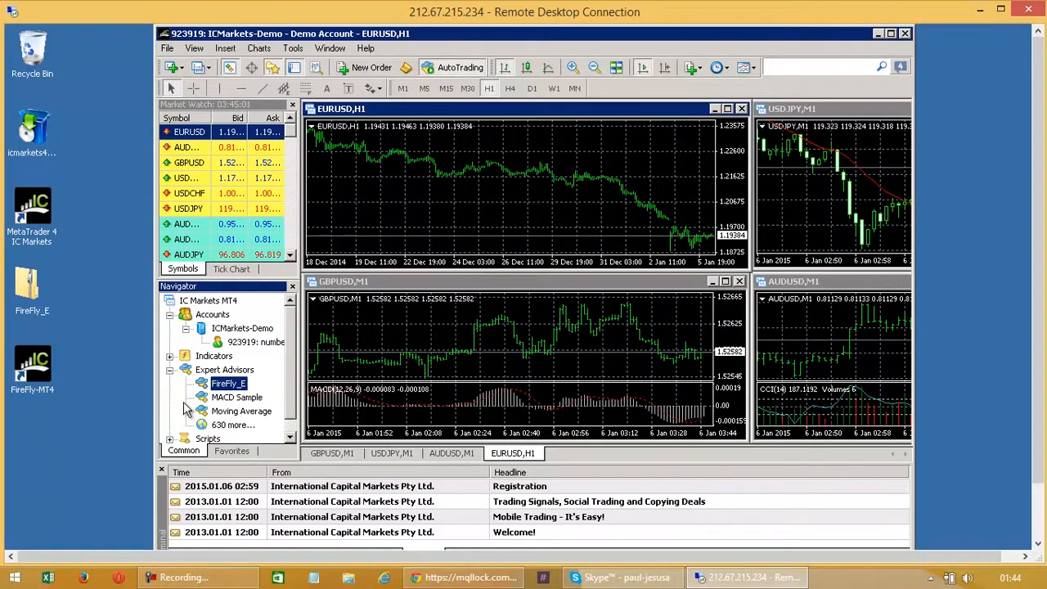
drag(202, 386, 592, 153)
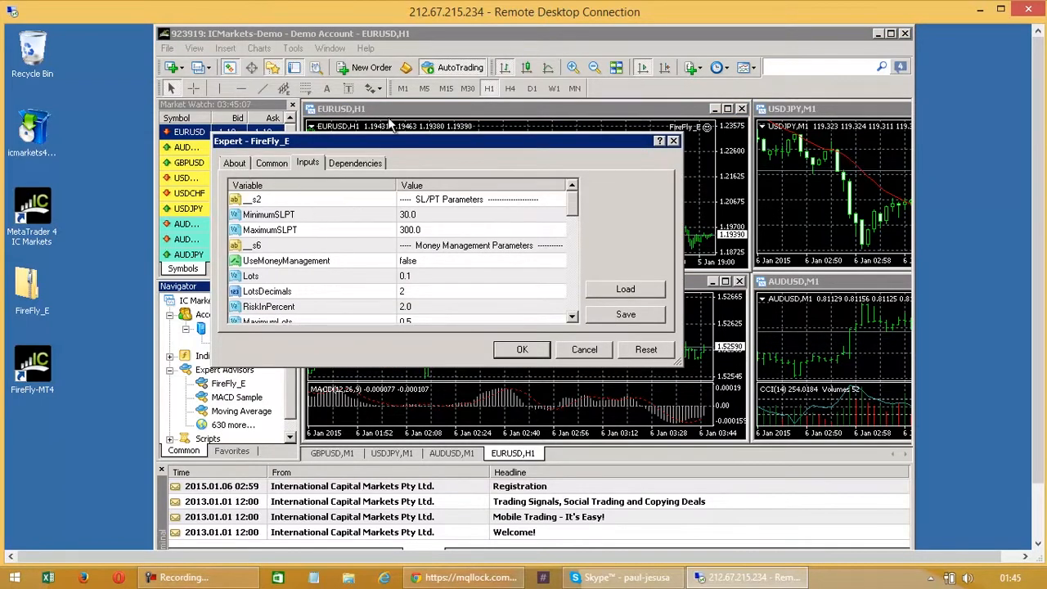
Allow DLL imports in the FireFly_E expert's common safety settings.
click(235, 164)
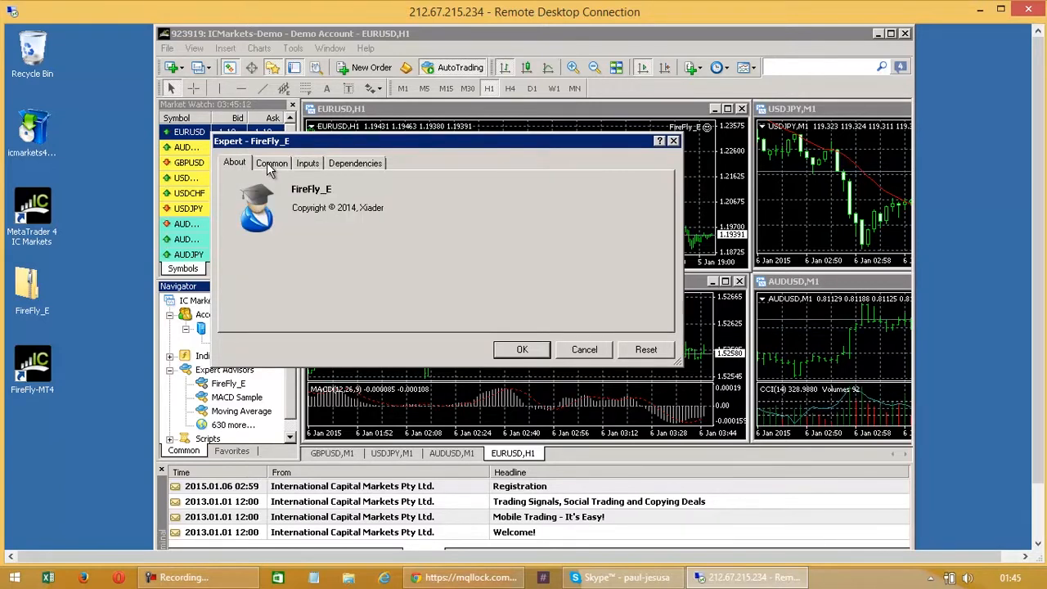
click(269, 165)
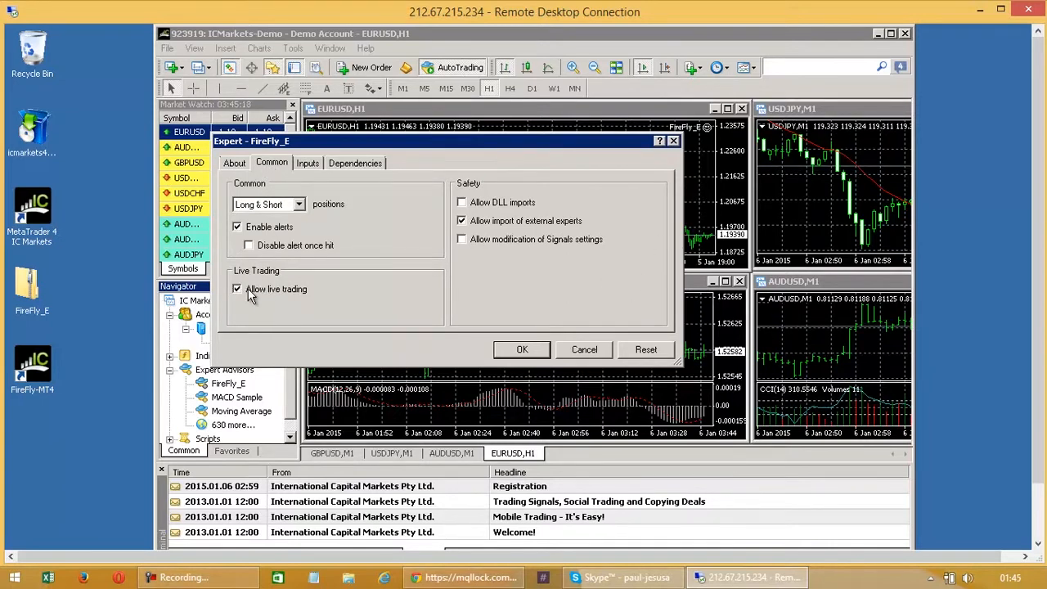
click(462, 202)
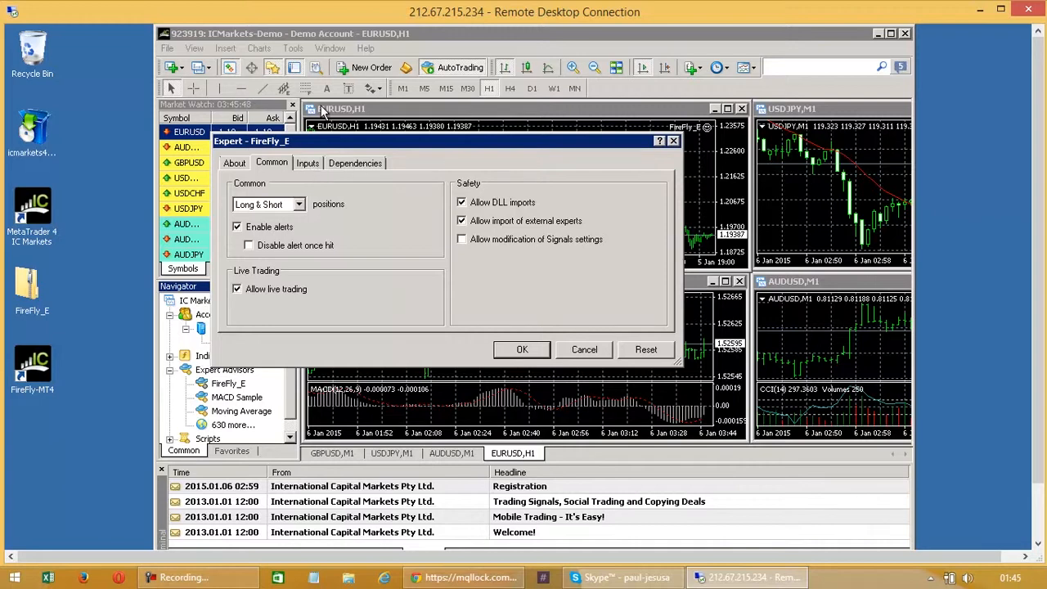
Review the FireFly_E expert's input parameters, including the money management settings.
click(308, 164)
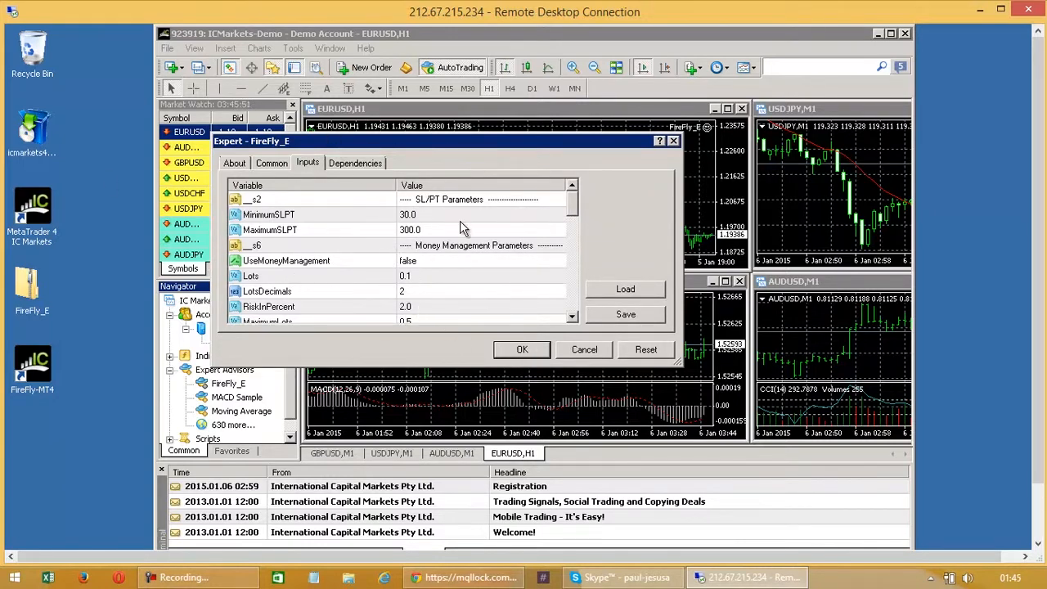
drag(574, 198, 576, 328)
drag(584, 262, 582, 171)
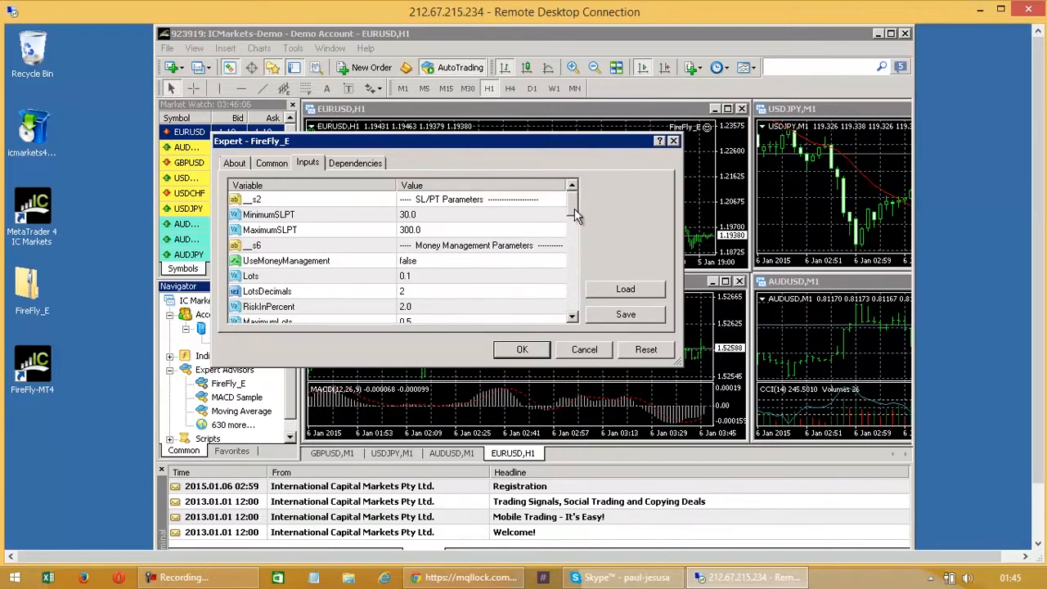
drag(574, 209, 575, 222)
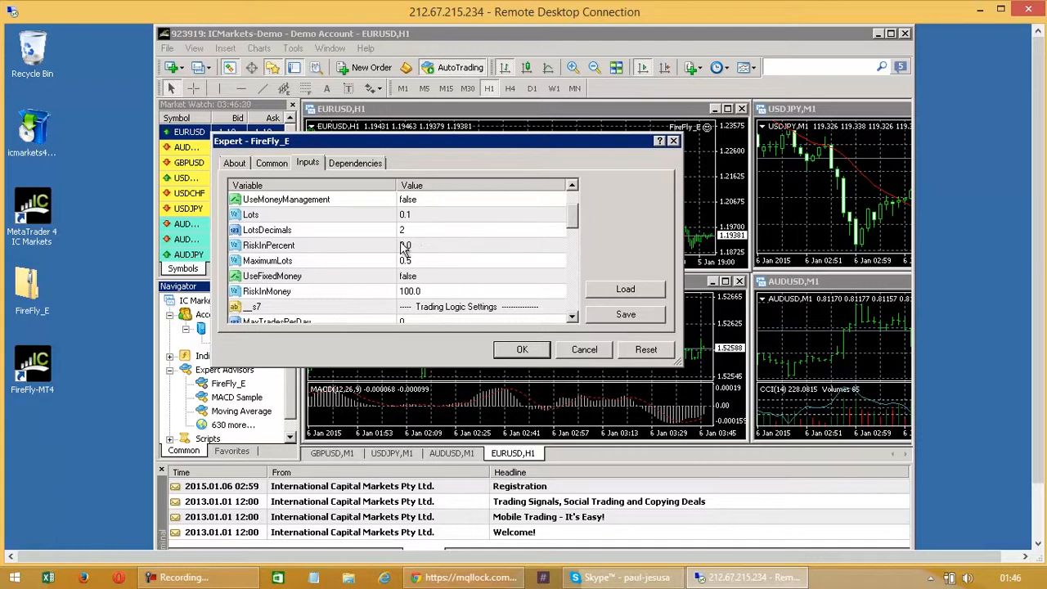
Set UseMoneyManagement to true in the FireFly_E inputs and return it to false.
click(557, 199)
click(560, 205)
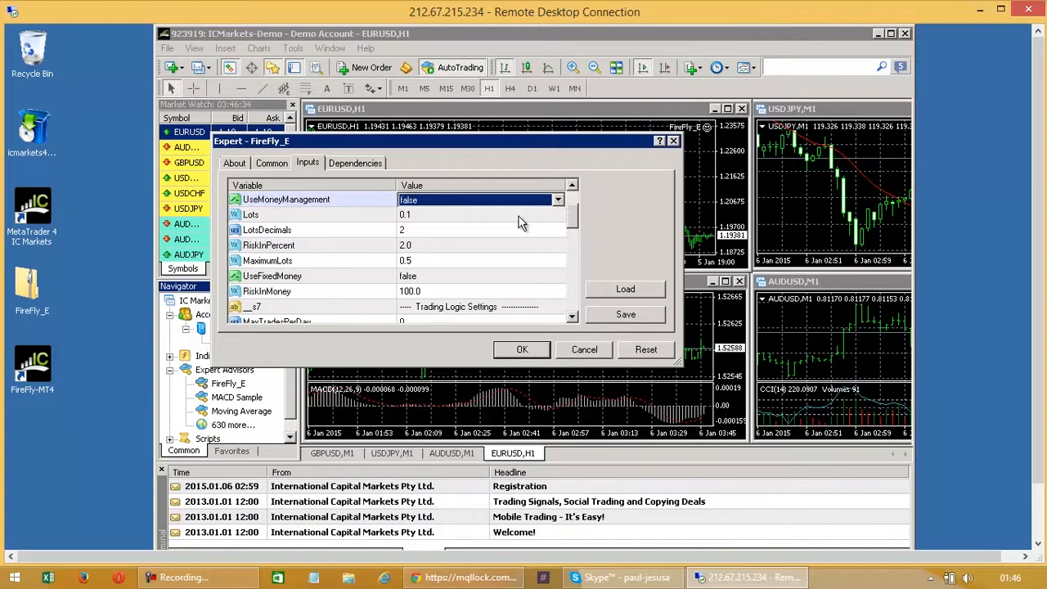
click(558, 202)
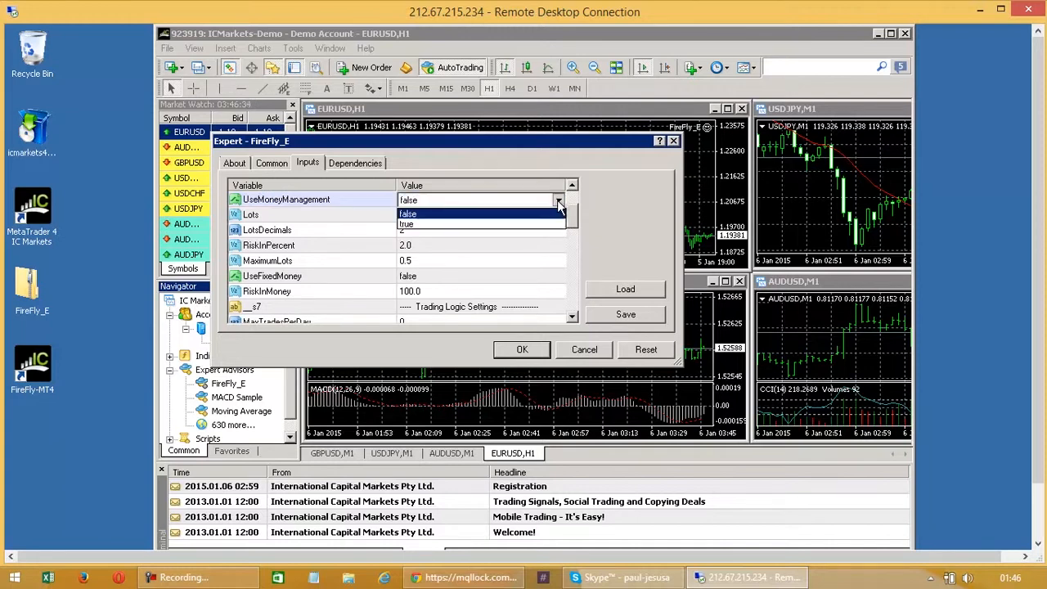
click(520, 224)
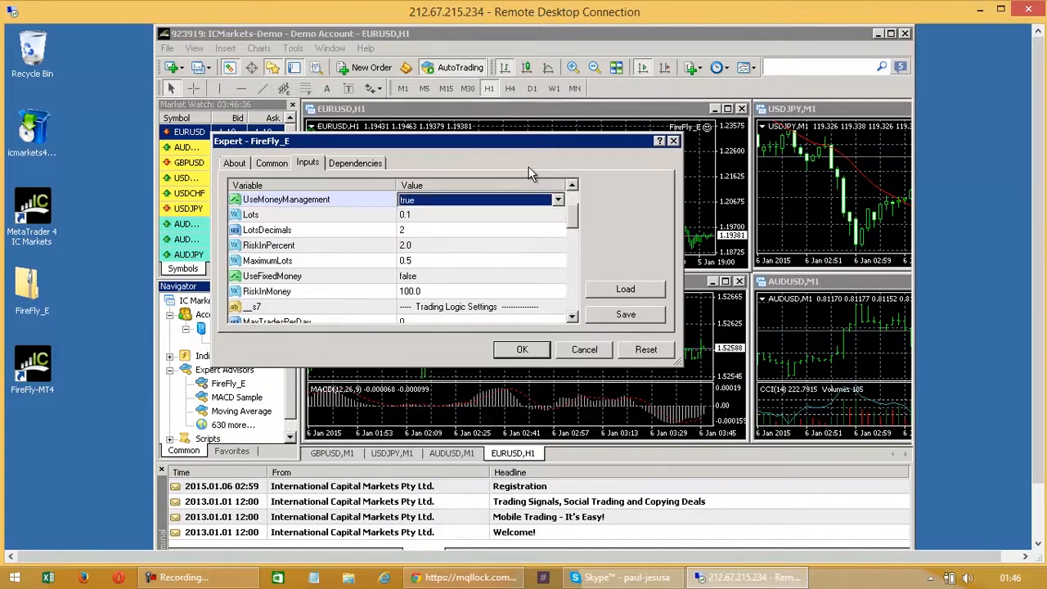
click(559, 204)
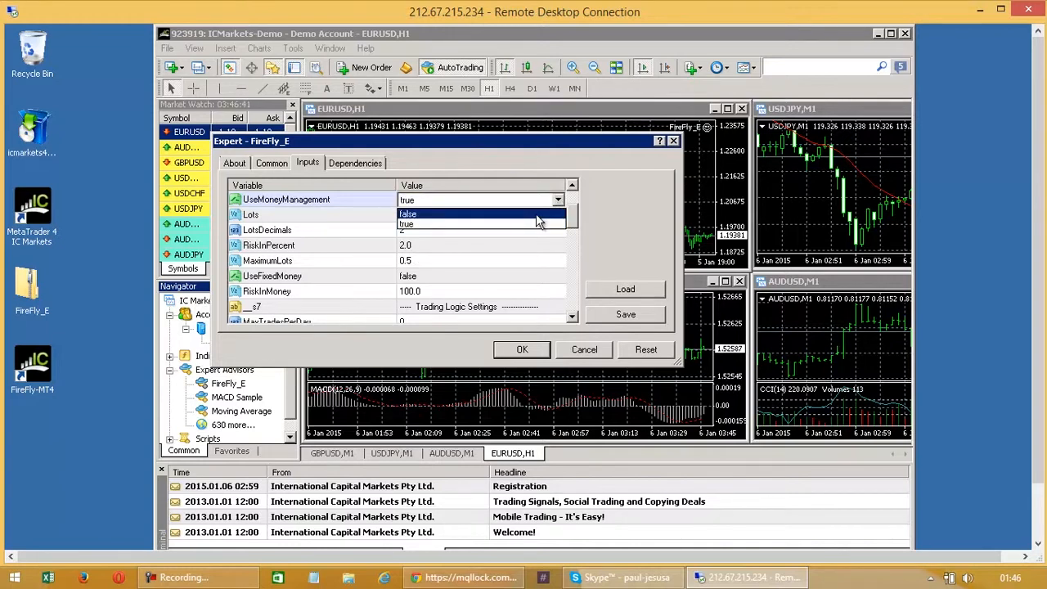
click(538, 214)
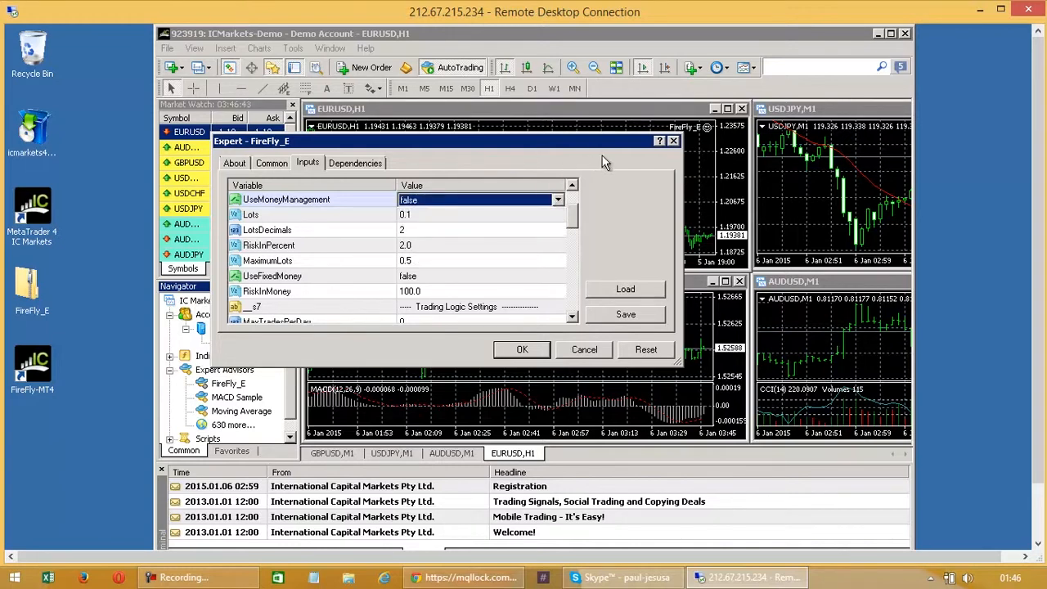
Set the Lots input to 0.01 and apply the FireFly_E settings to the EURUSD H1 chart.
double_click(412, 216)
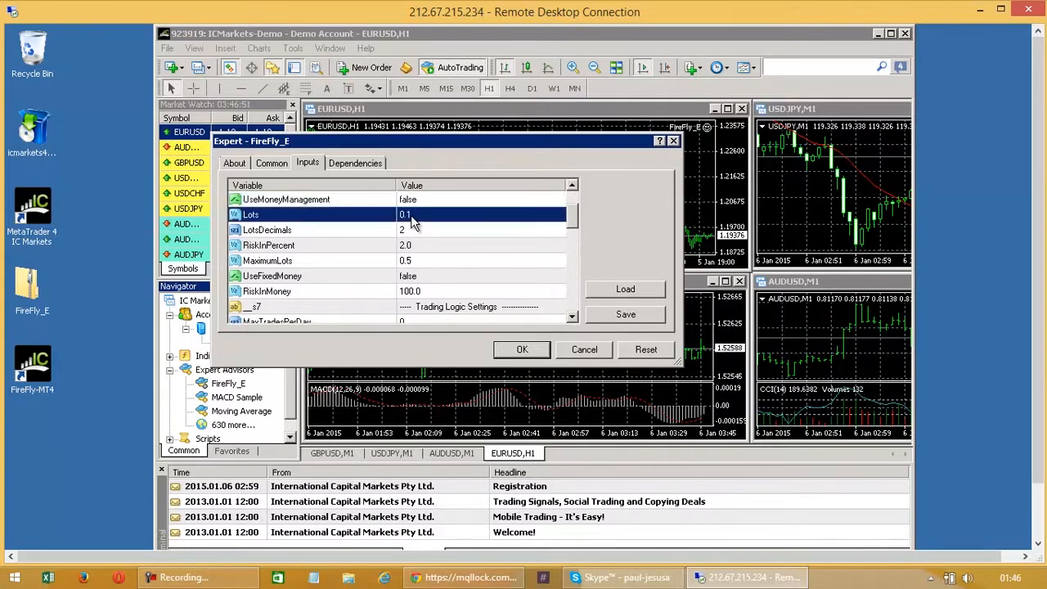
click(408, 214)
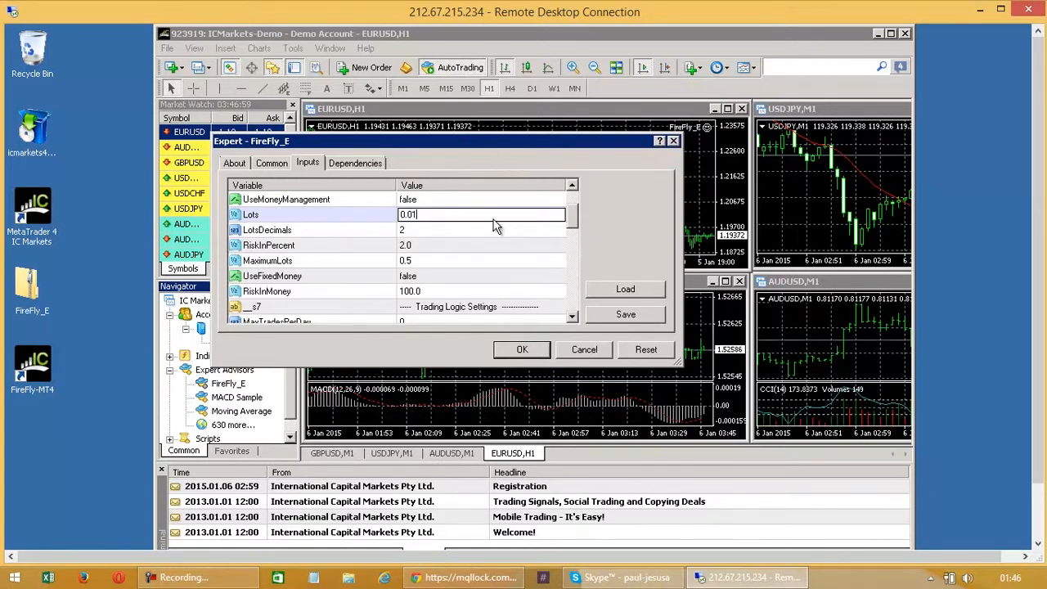
click(522, 351)
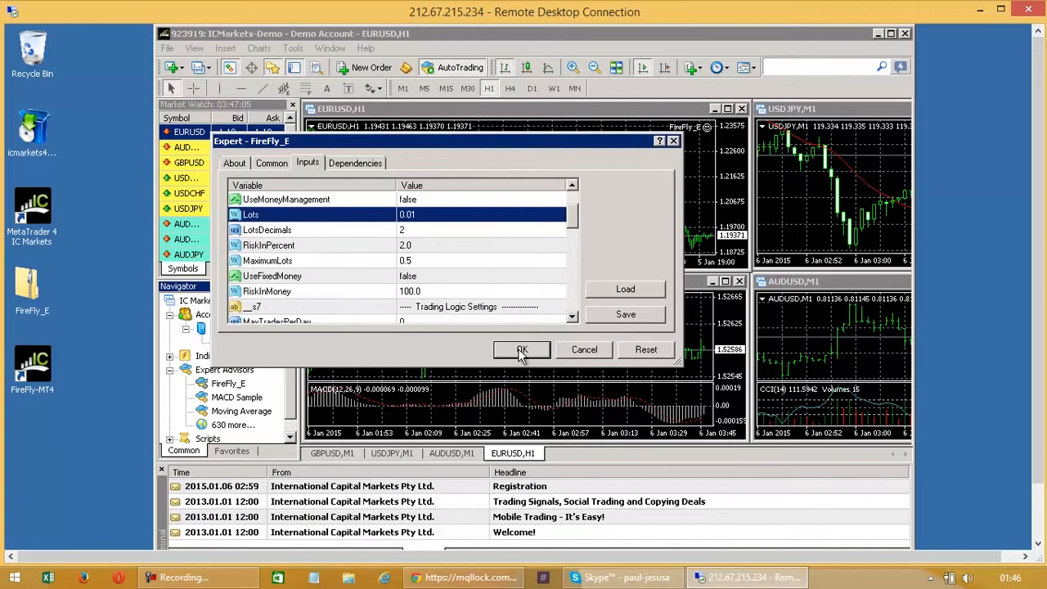
click(522, 352)
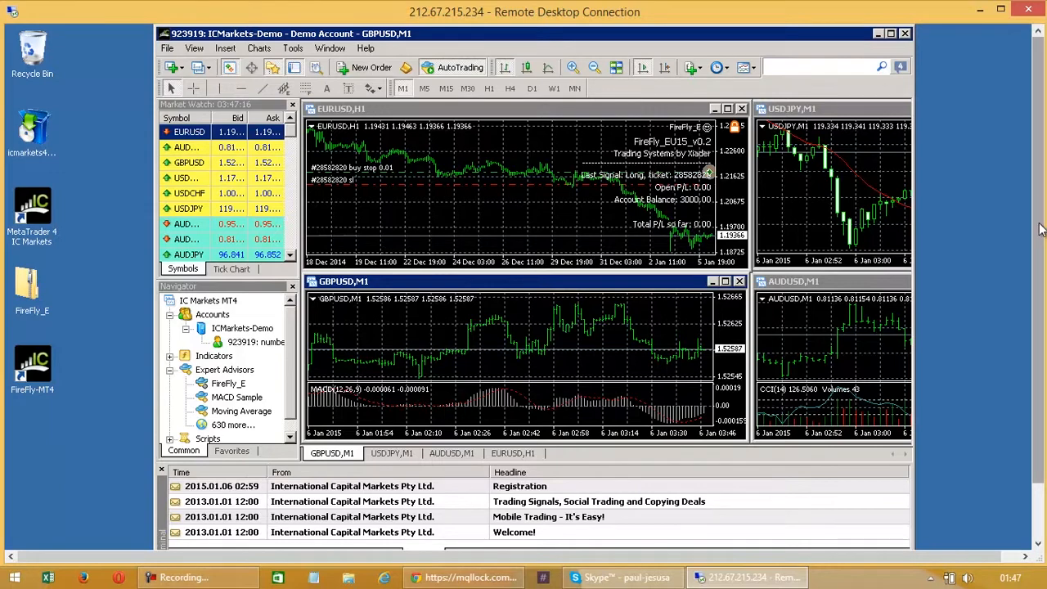
Examine the terminal's current trades and the account history, returning to the trade list.
scroll(1038, 233, down, 2)
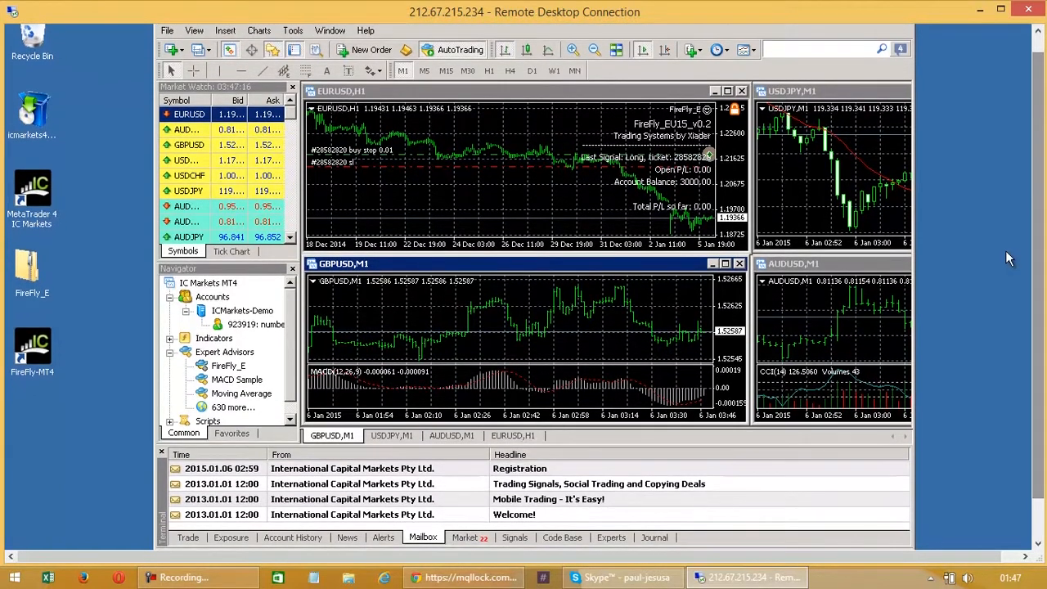
click(188, 538)
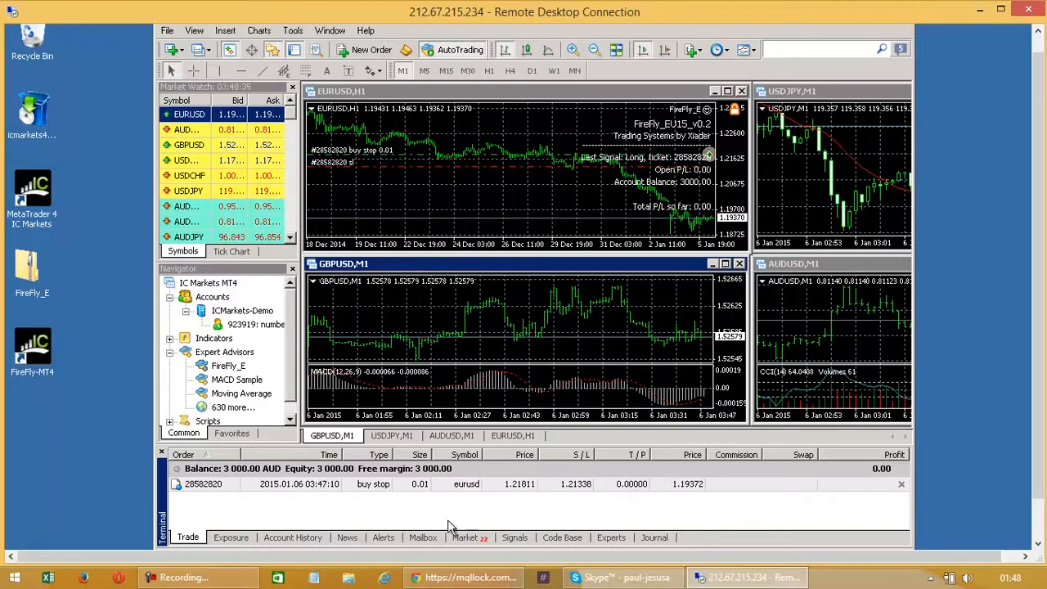
click(283, 540)
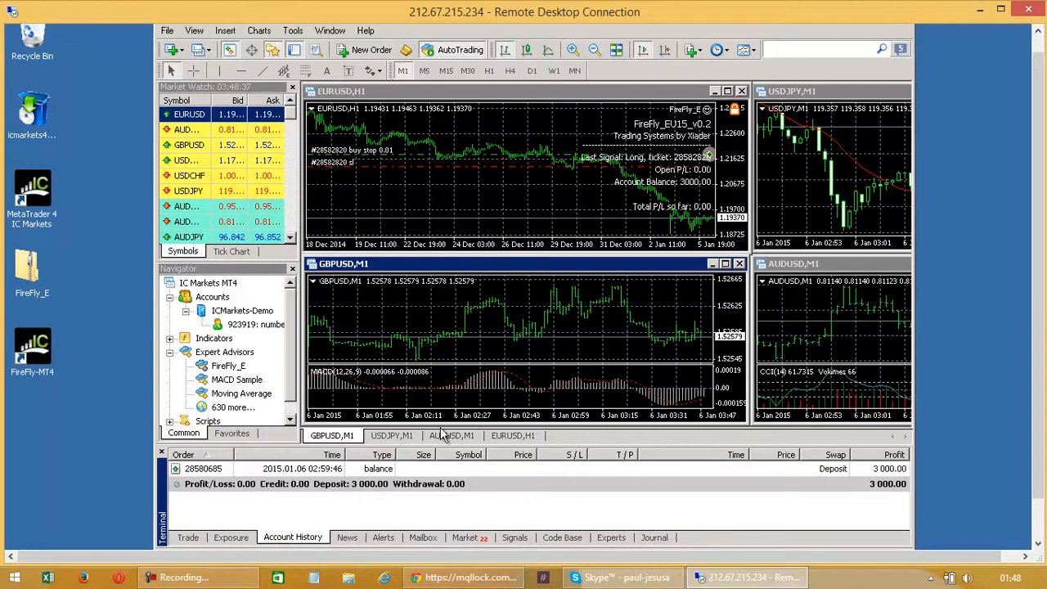
click(188, 537)
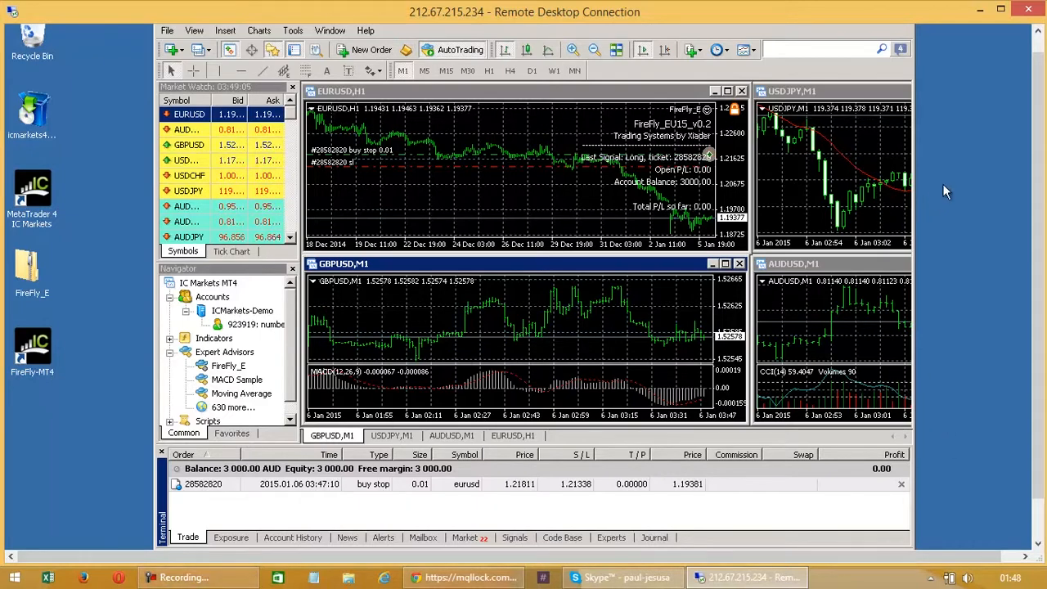
mouse_move(1041, 186)
mouse_down()
mouse_move(1040, 167)
mouse_move(1044, 266)
mouse_move(1041, 188)
mouse_up()
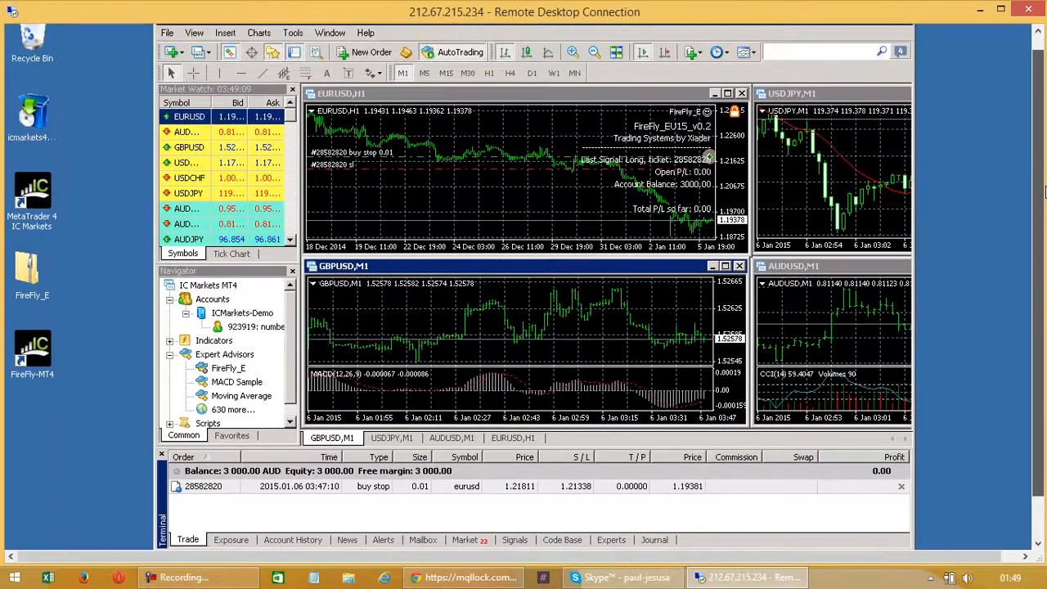